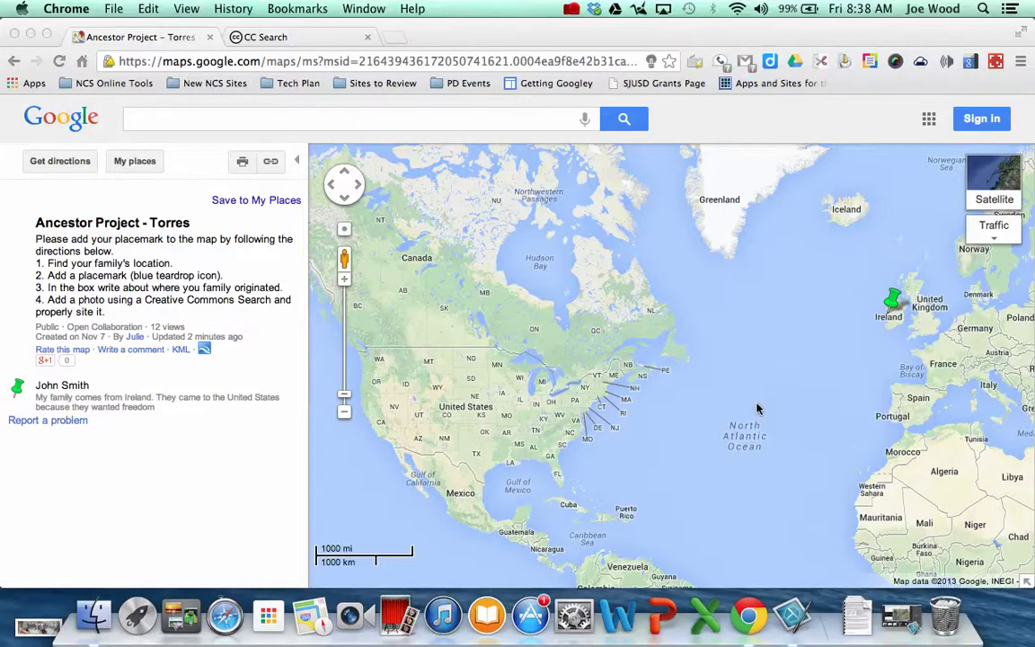
Sign in with the school account and its password to return to the map as an editor
click(982, 120)
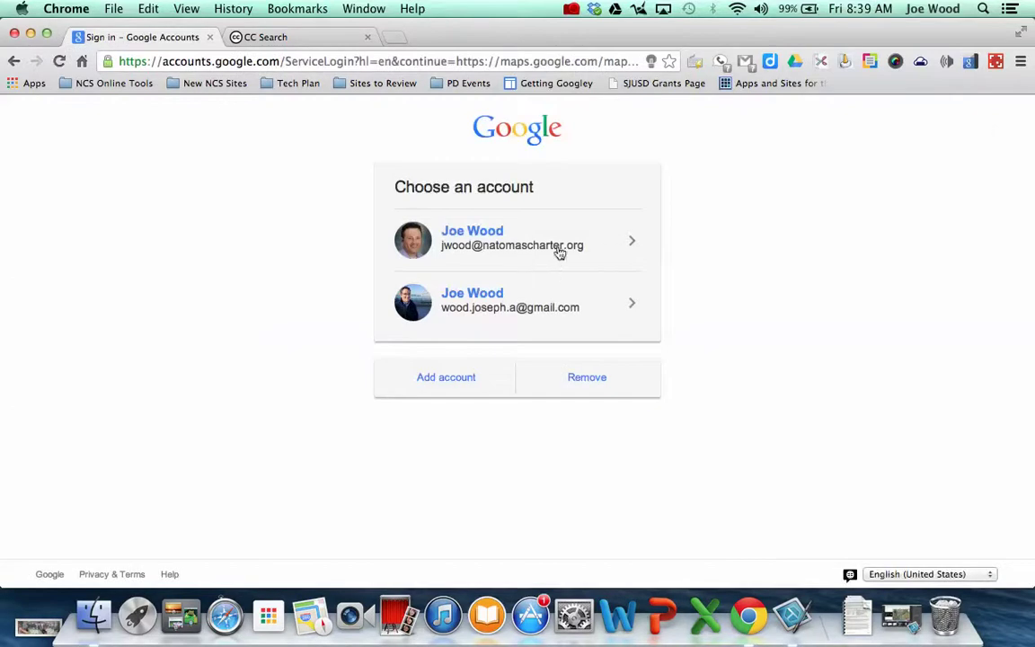
click(549, 242)
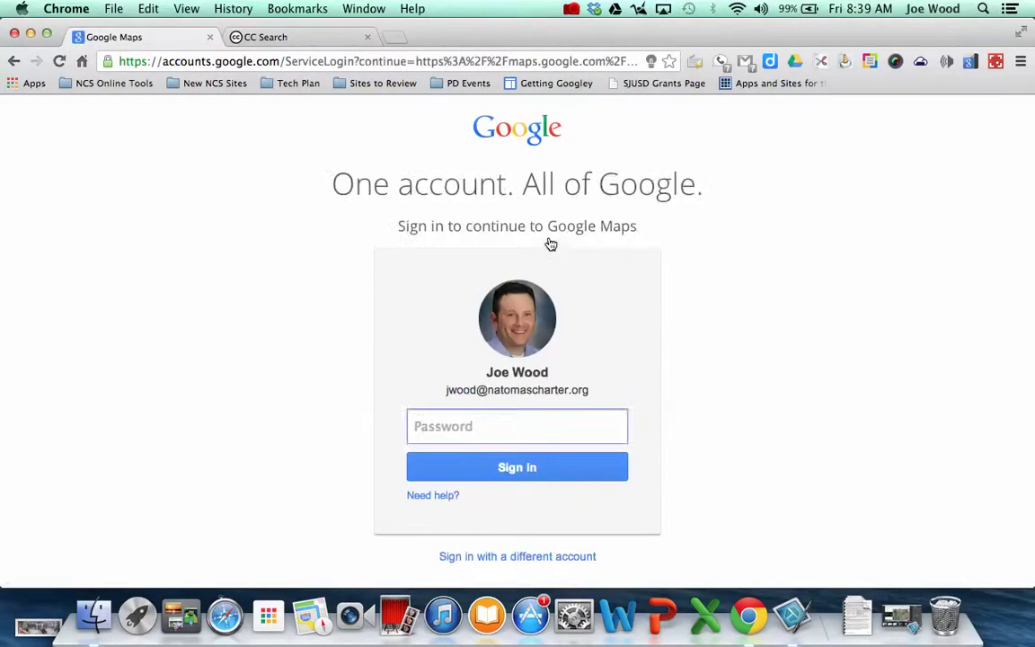
text(••••••••••••)
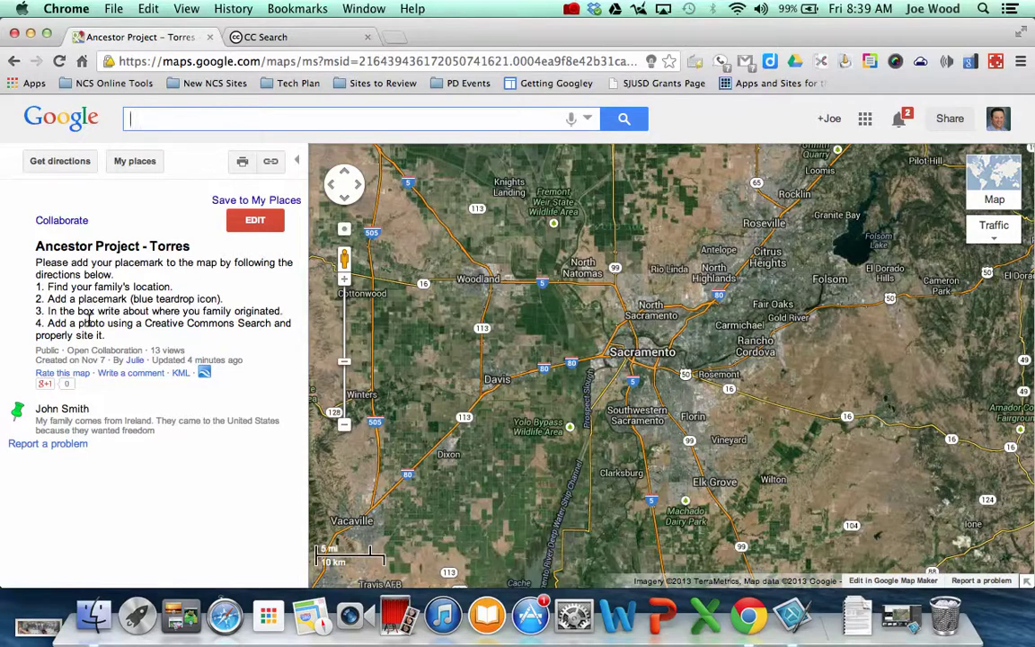
Put the Ancestor Project – Torres map into edit mode and review its title and description
click(256, 223)
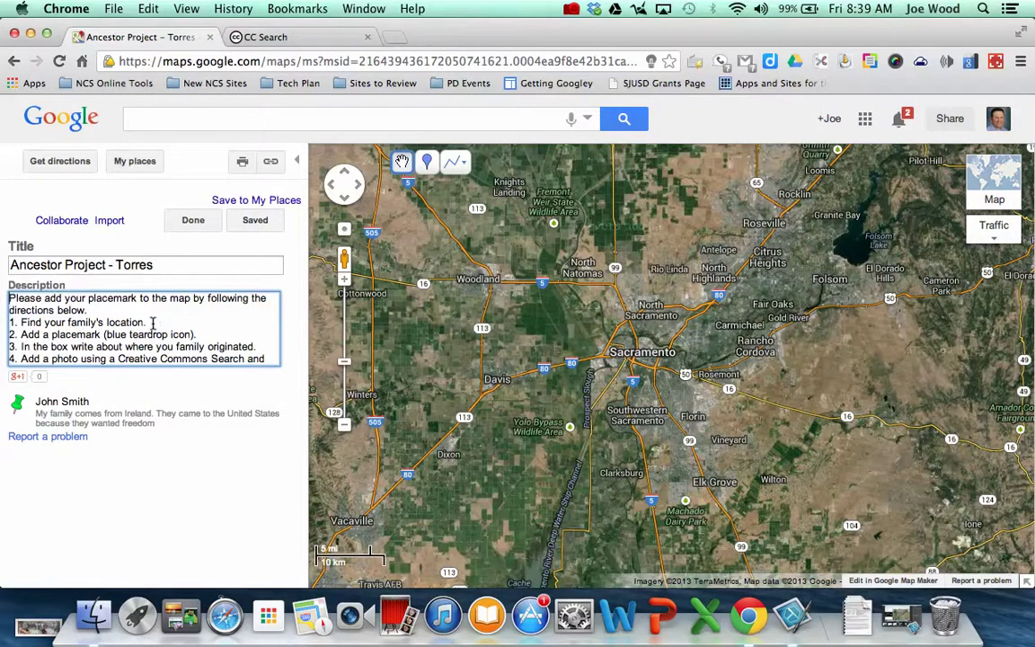
click(91, 264)
click(98, 322)
scroll(98, 321, down, 1)
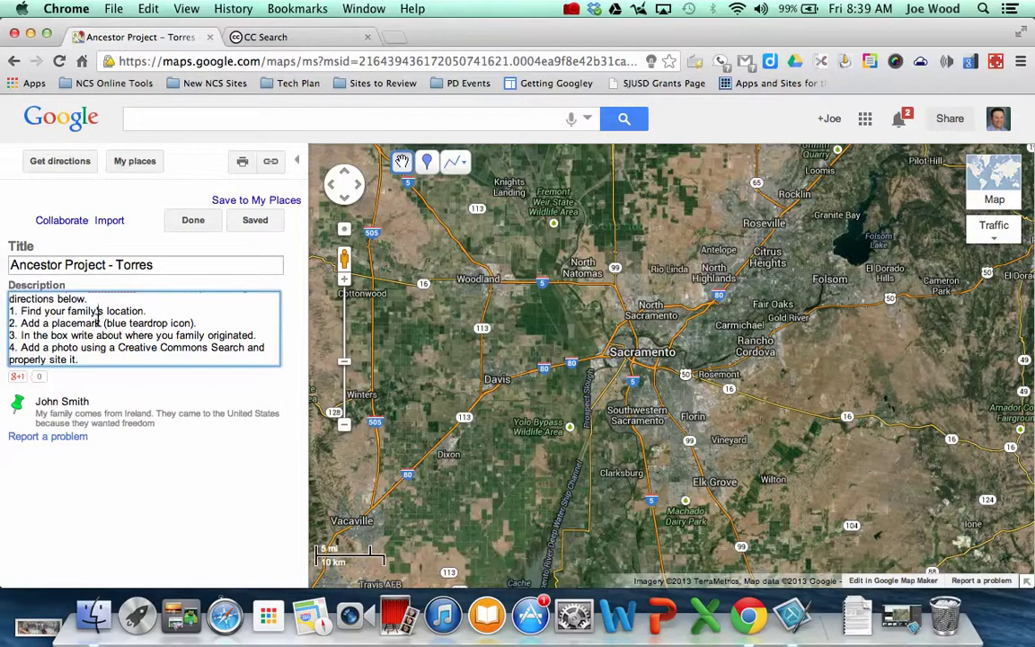
scroll(98, 320, up, 1)
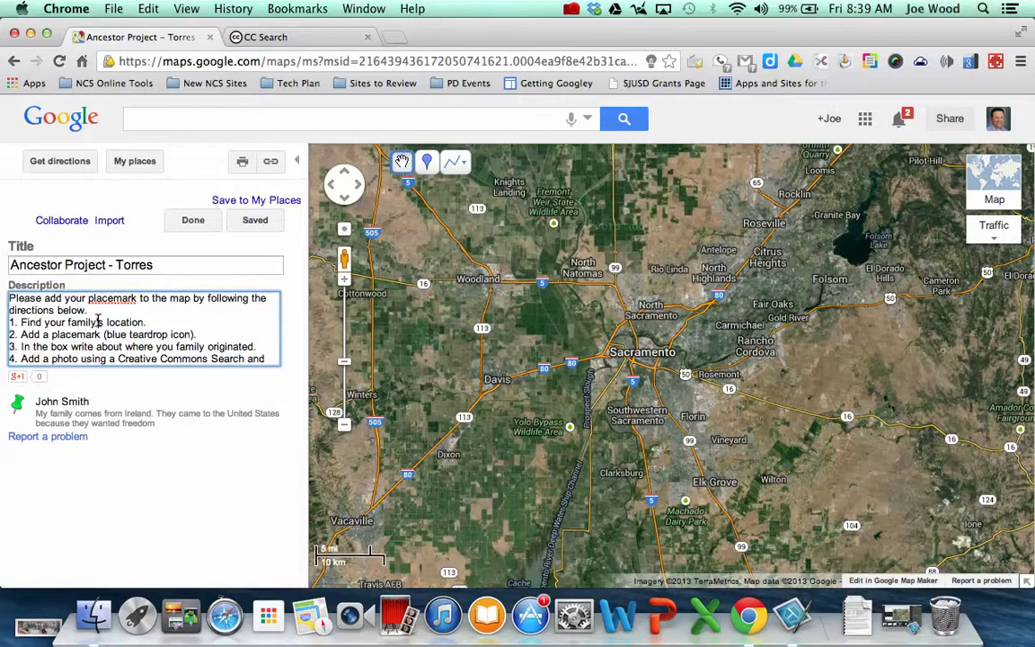
click(213, 121)
Search for cologne and go to Cologne, Germany on the map
text(cologn)
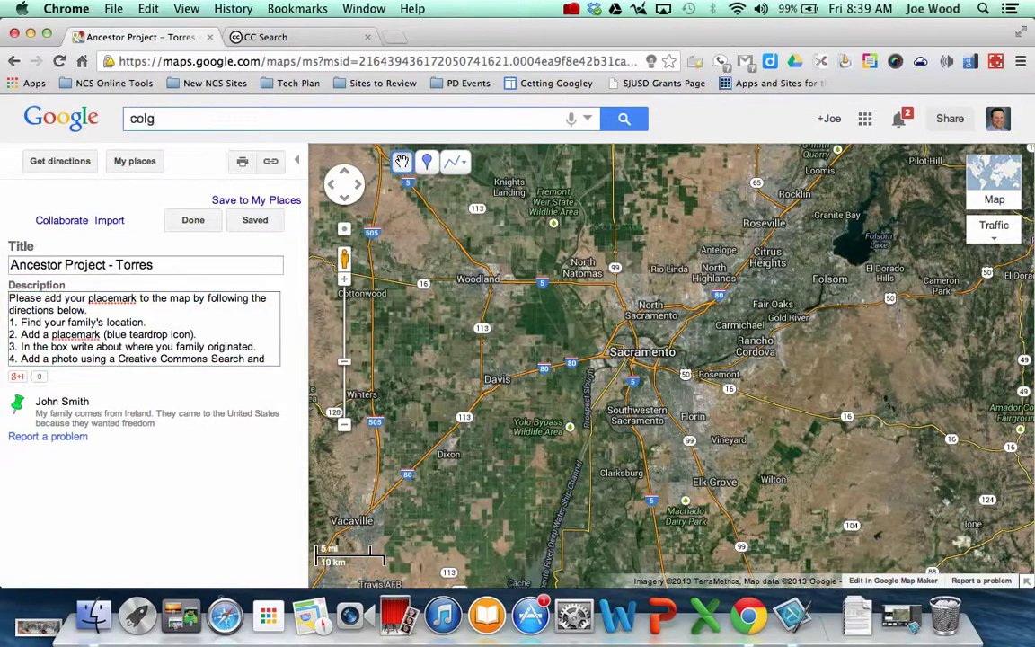
text(e)
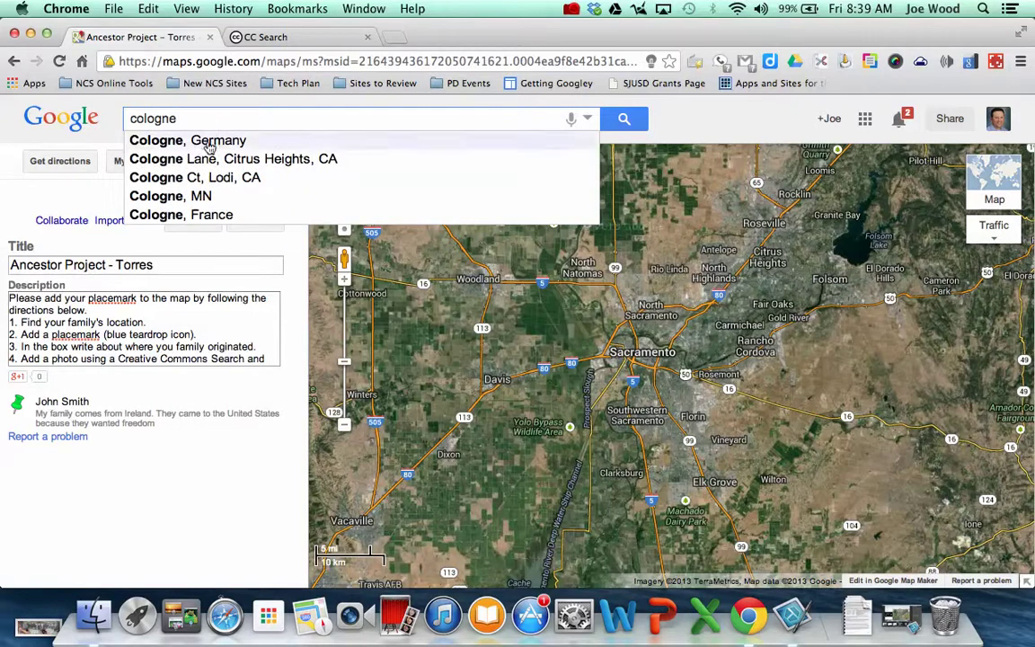
click(209, 147)
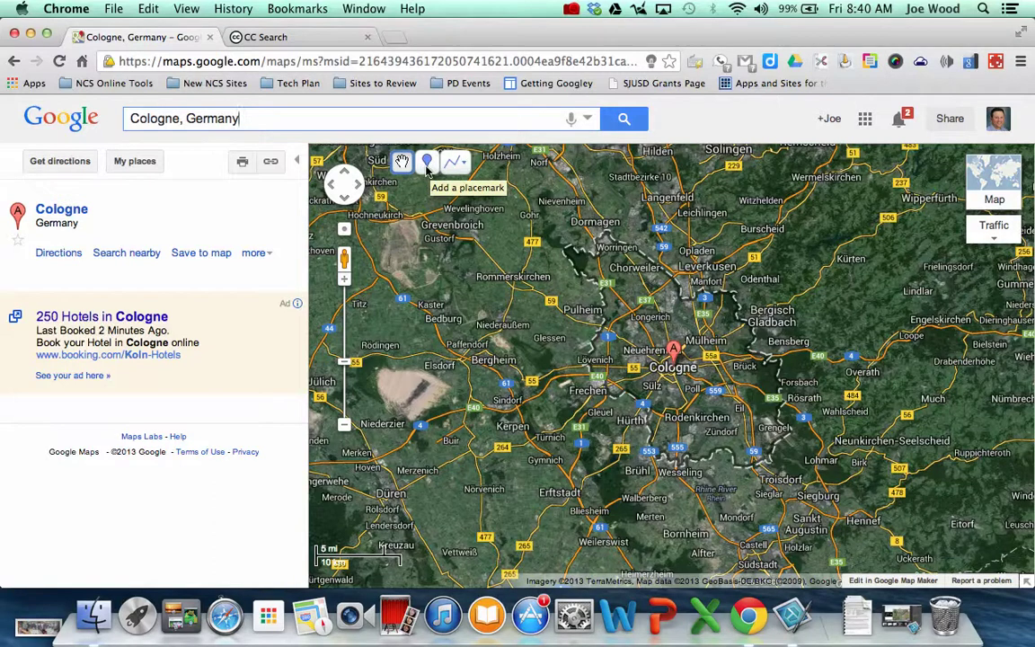
click(427, 166)
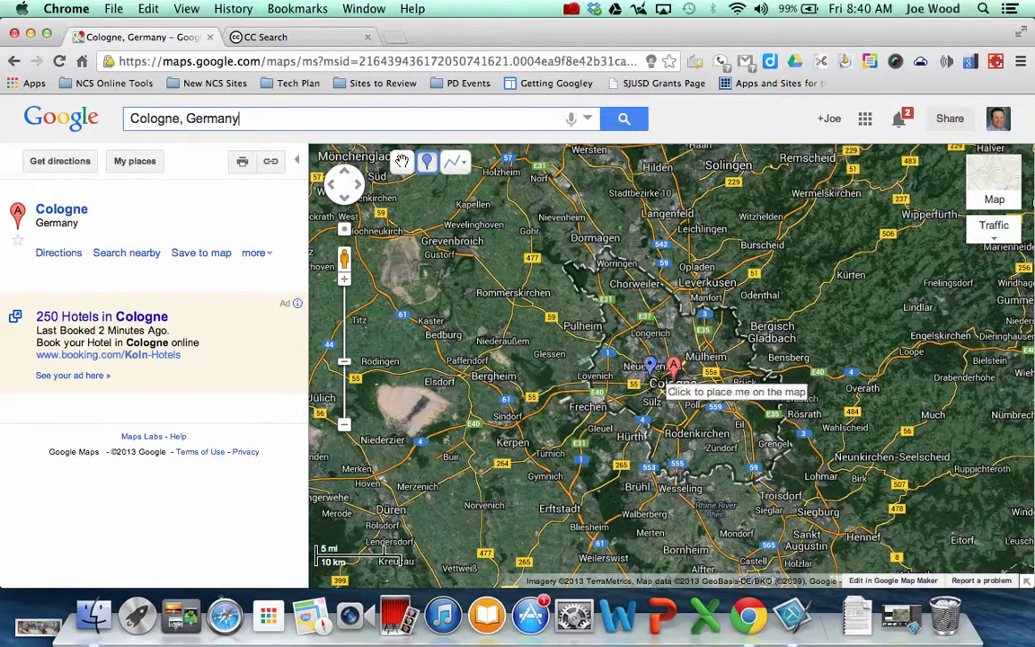
Drop a purple pushpin on Cologne titled with the author's name and 'Cologne, Germany', with a rich-text description
click(649, 370)
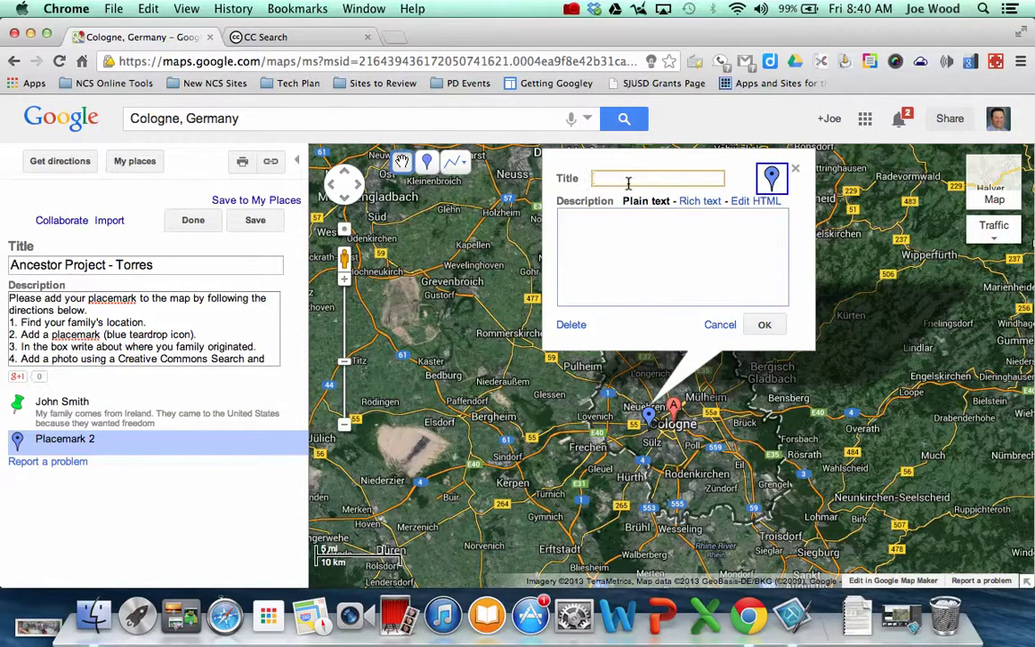
text(Joe W)
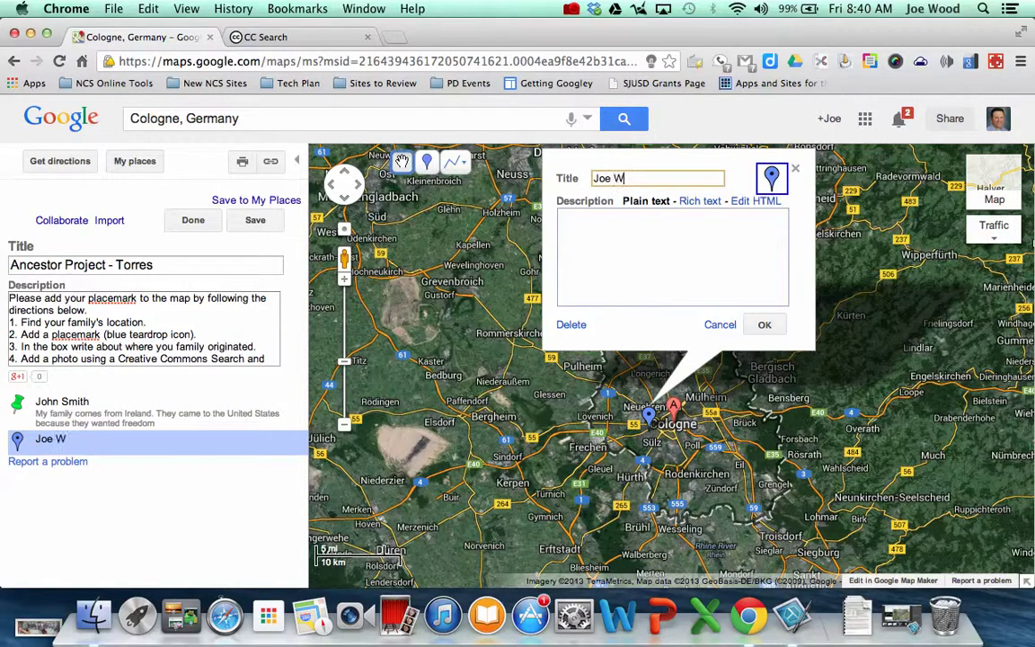
text( - Cologne, Germany)
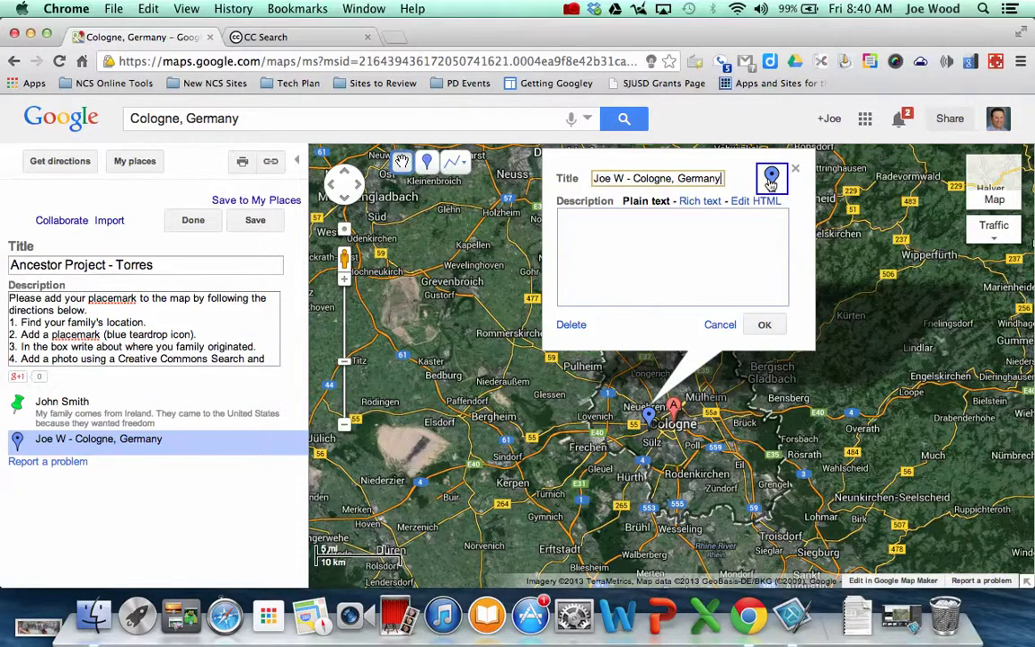
click(771, 181)
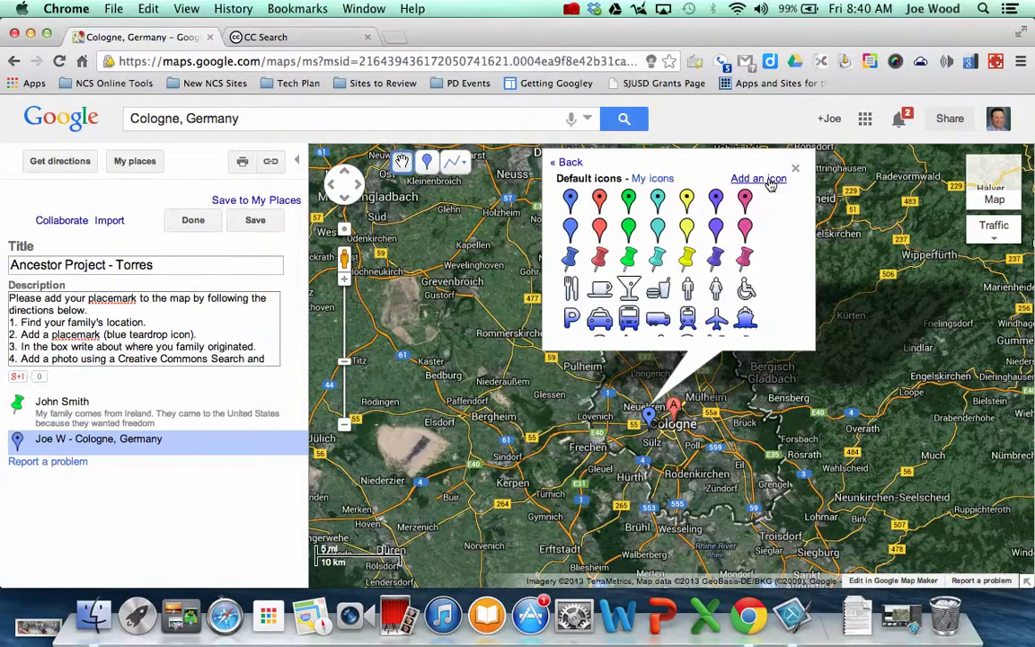
click(716, 258)
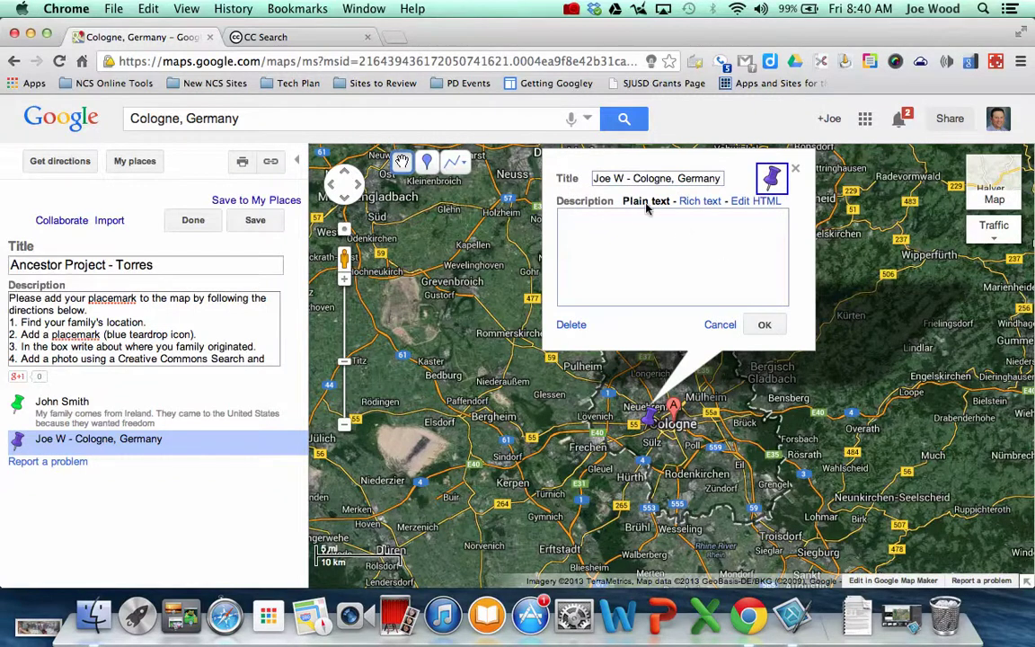
click(705, 205)
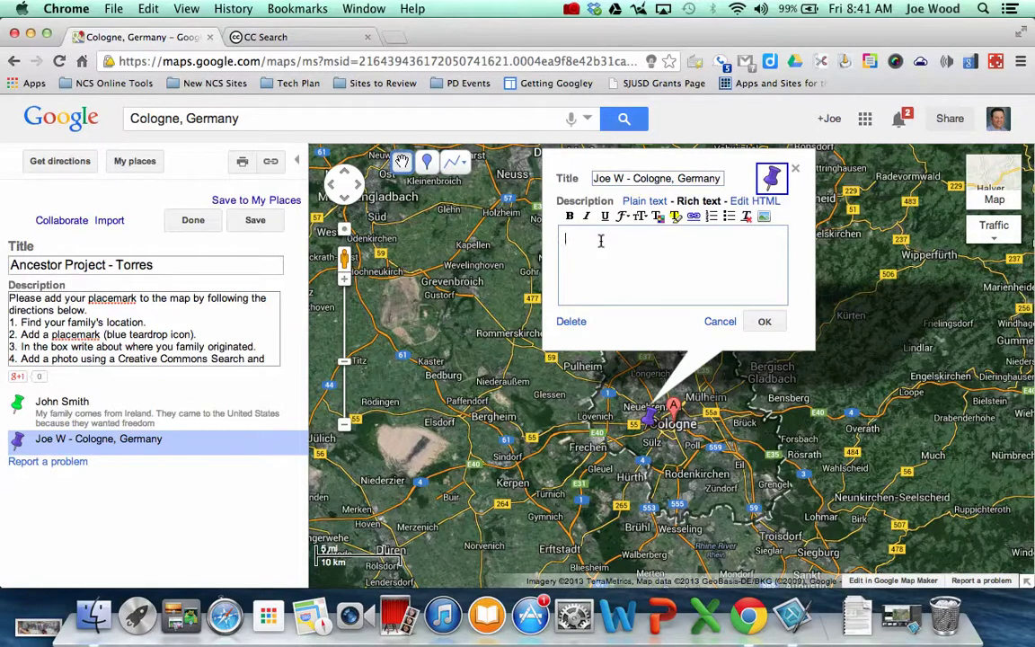
Describe the family's 1860s move from Cologne, Germany to California for lack of jobs
text(My famil)
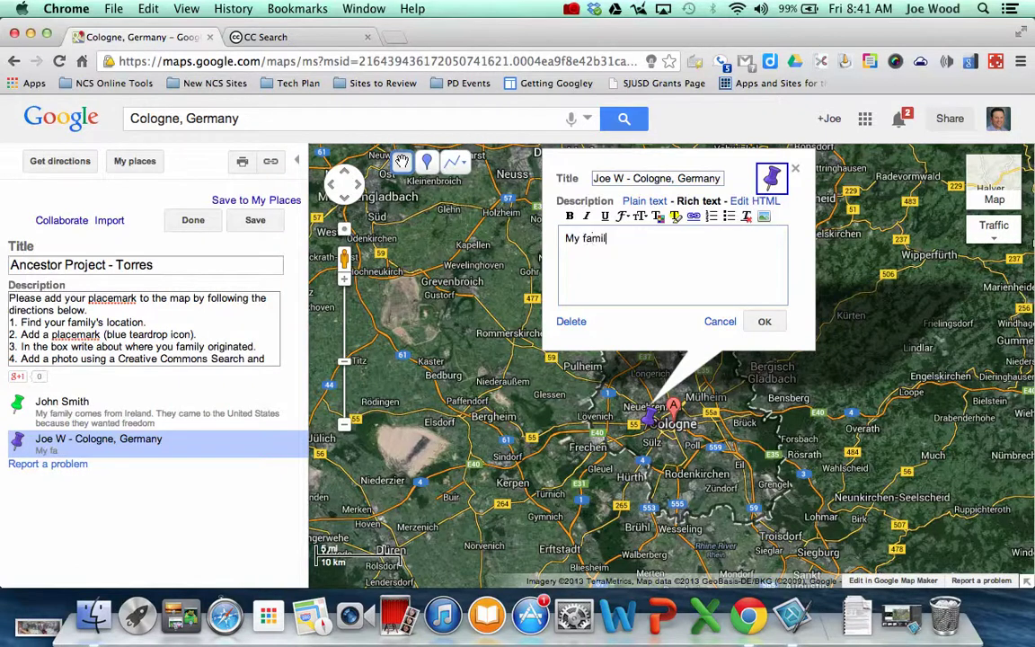
text(y came to Califo)
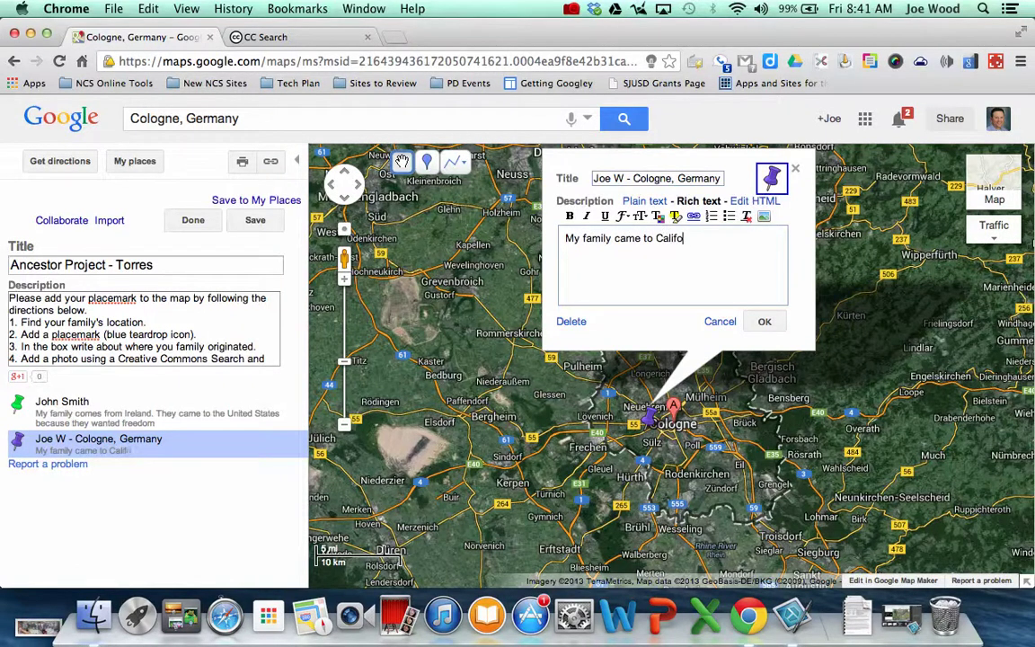
text(rnia in th e)
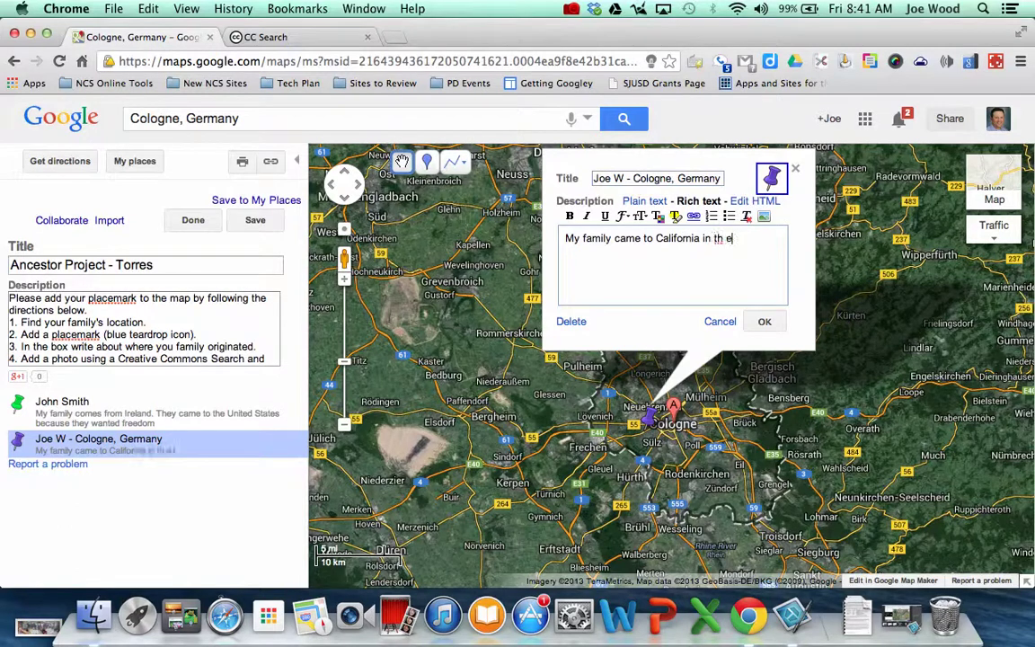
key(BackSpace)
key(BackSpace)
text(e 1860s from Colgon)
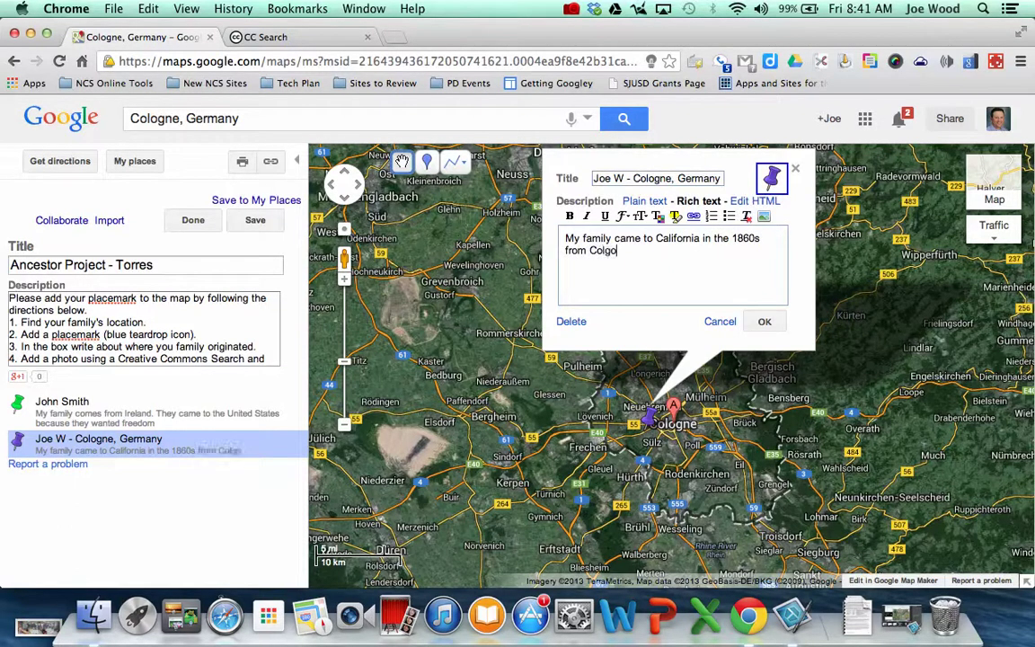
key(BackSpace)
key(BackSpace)
key(BackSpace)
text(ogne, Germany.  They cam)
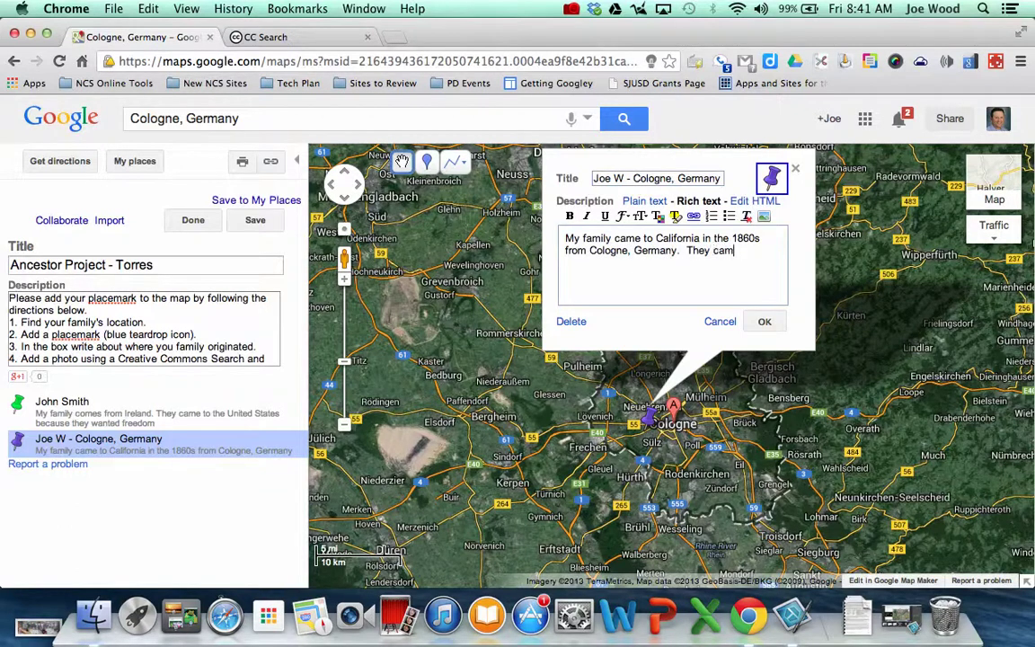
text(e here because )
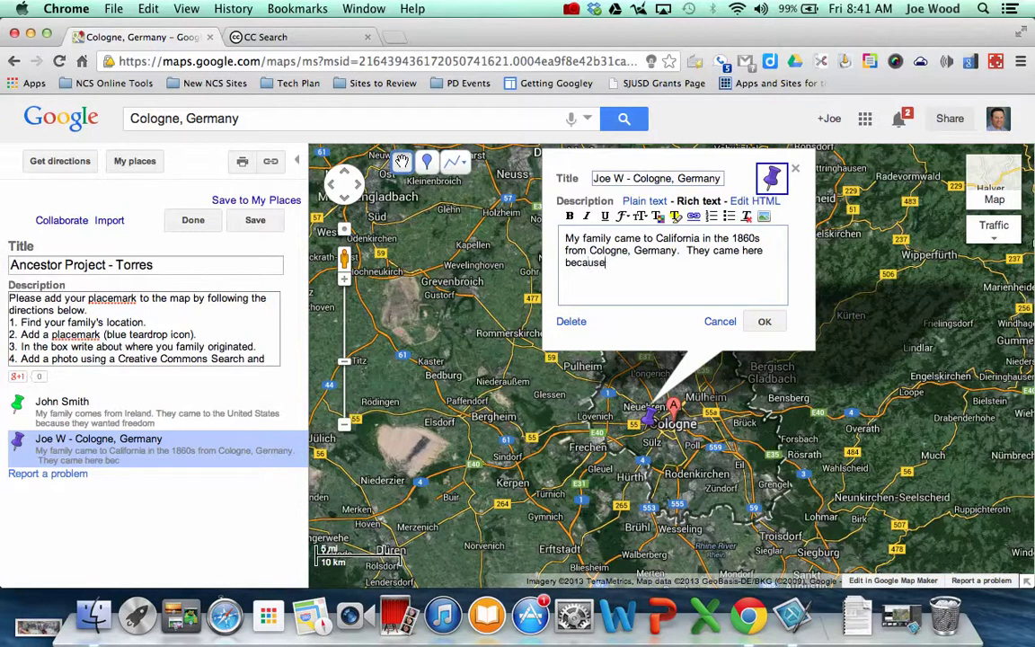
text(there wer)
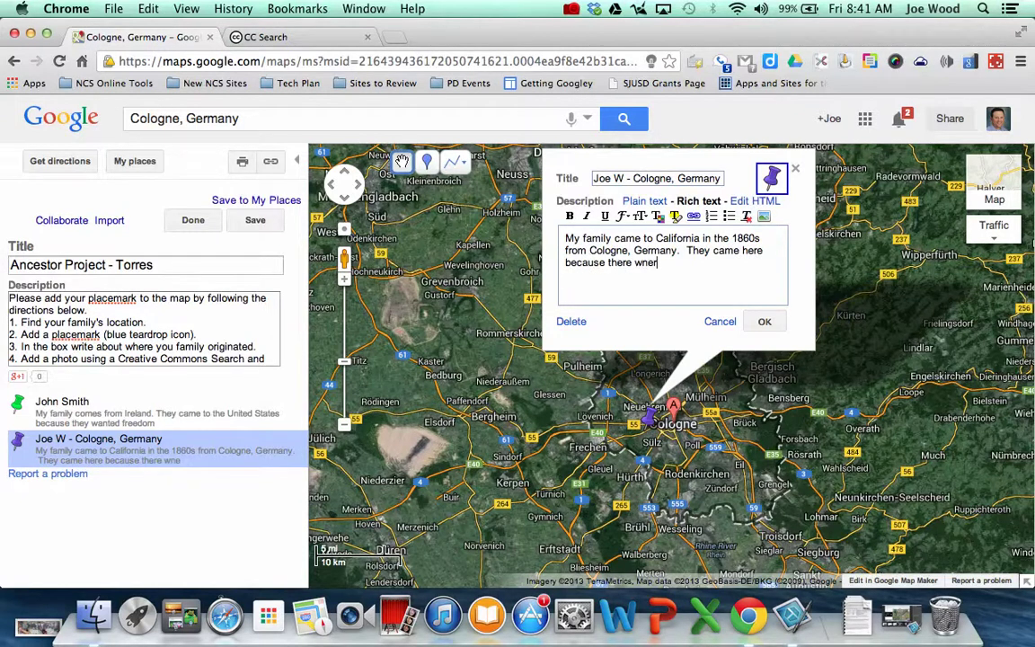
text(en't many o)
key(BackSpace)
text(jo)
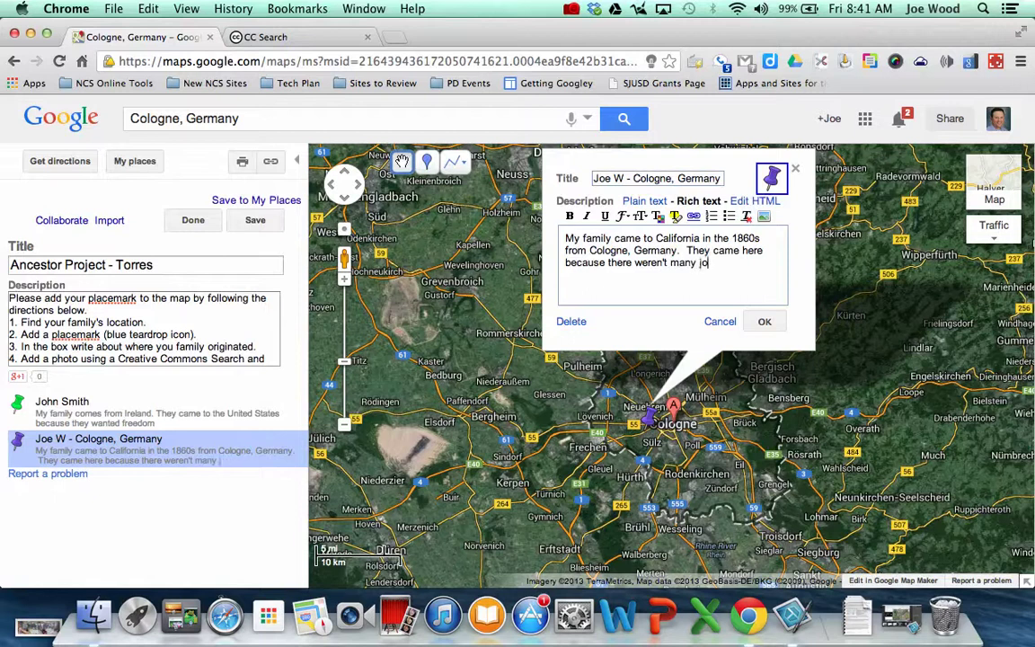
text(bs in German)
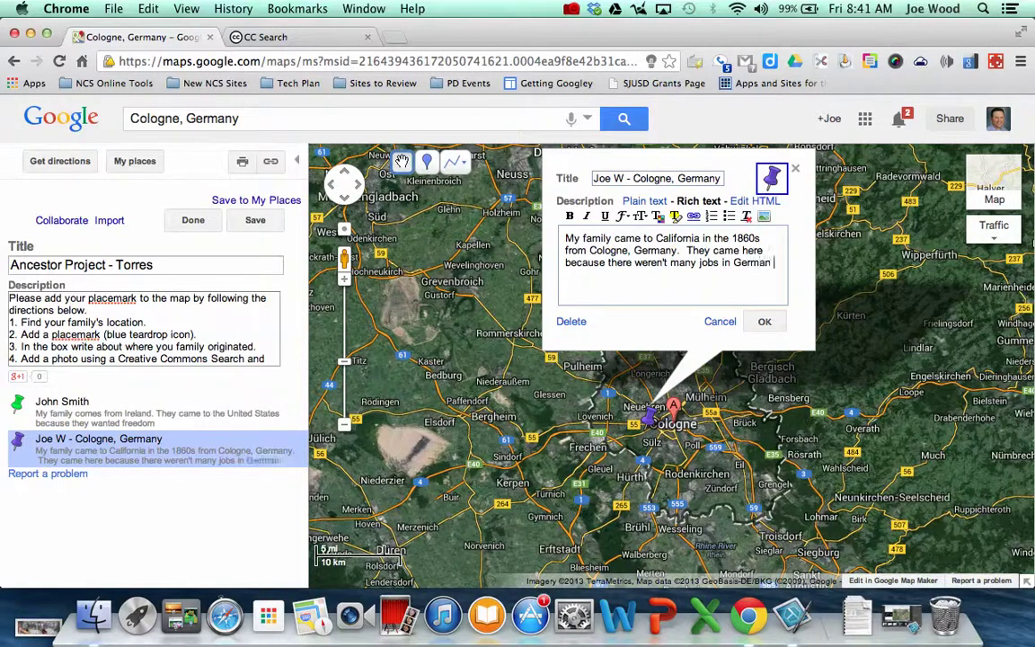
text(y at the time.)
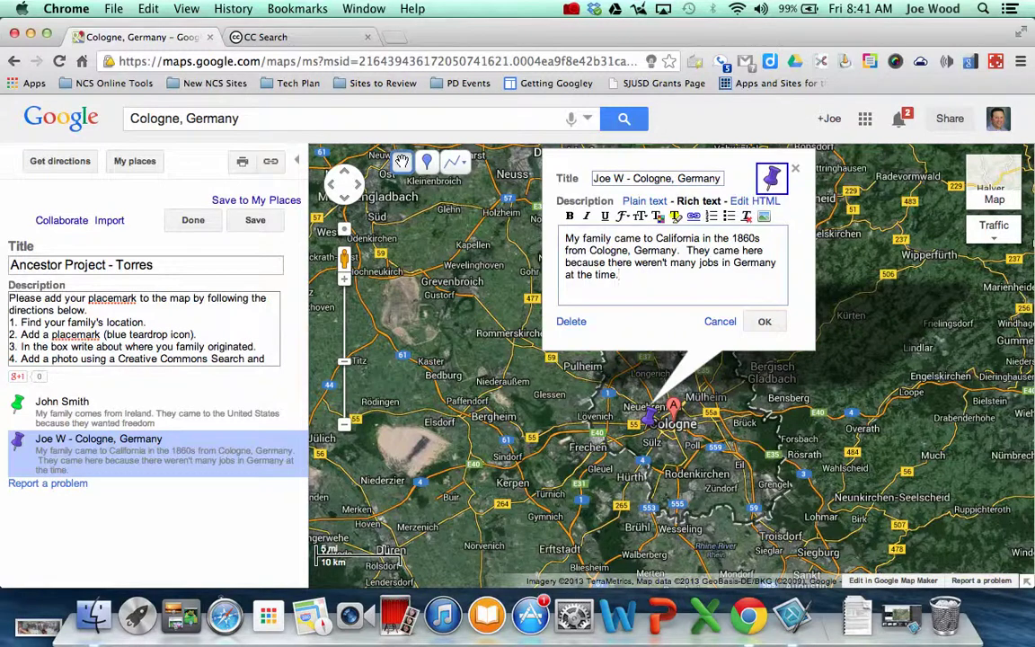
click(283, 40)
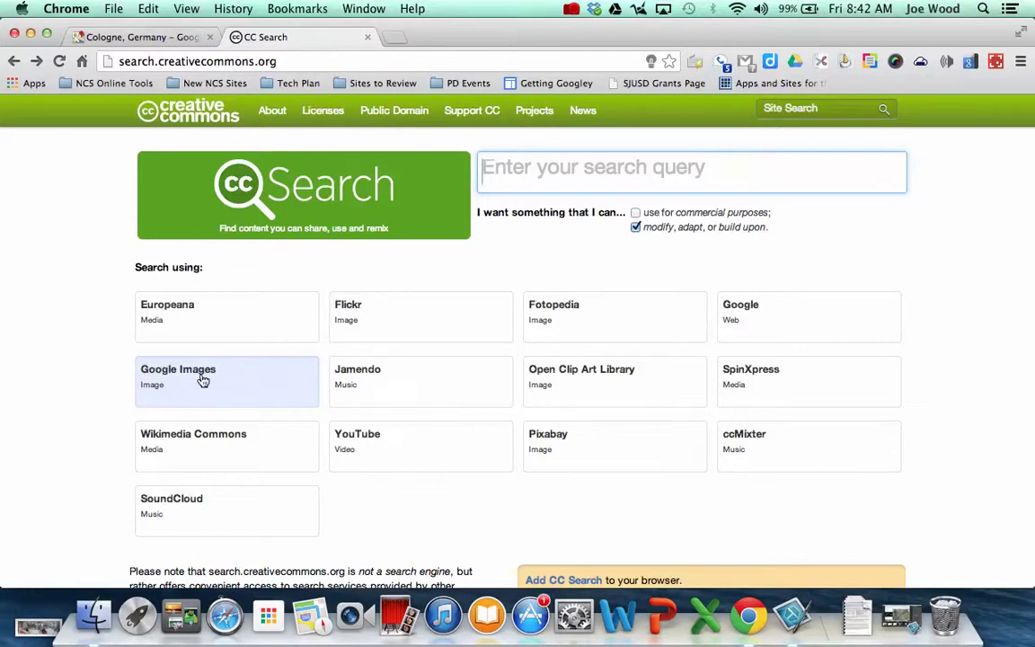
Search Creative Commons Google Images for modifiable 'cologne germany' pictures
click(527, 172)
text(col)
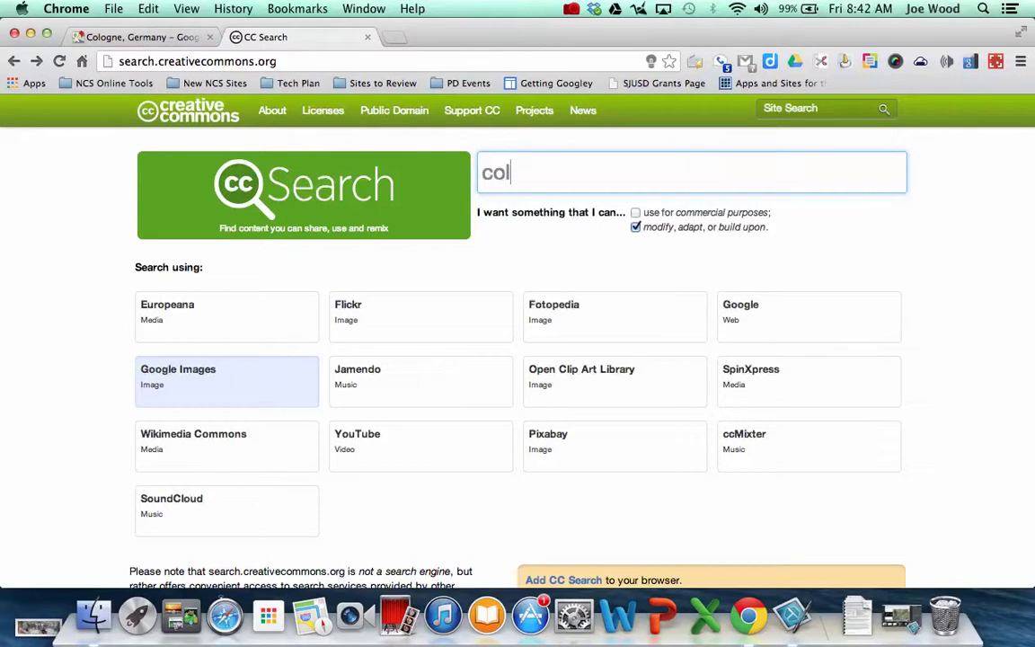
text(r)
key(BackSpace)
text(or)
key(BackSpace)
key(BackSpace)
text(ogne )
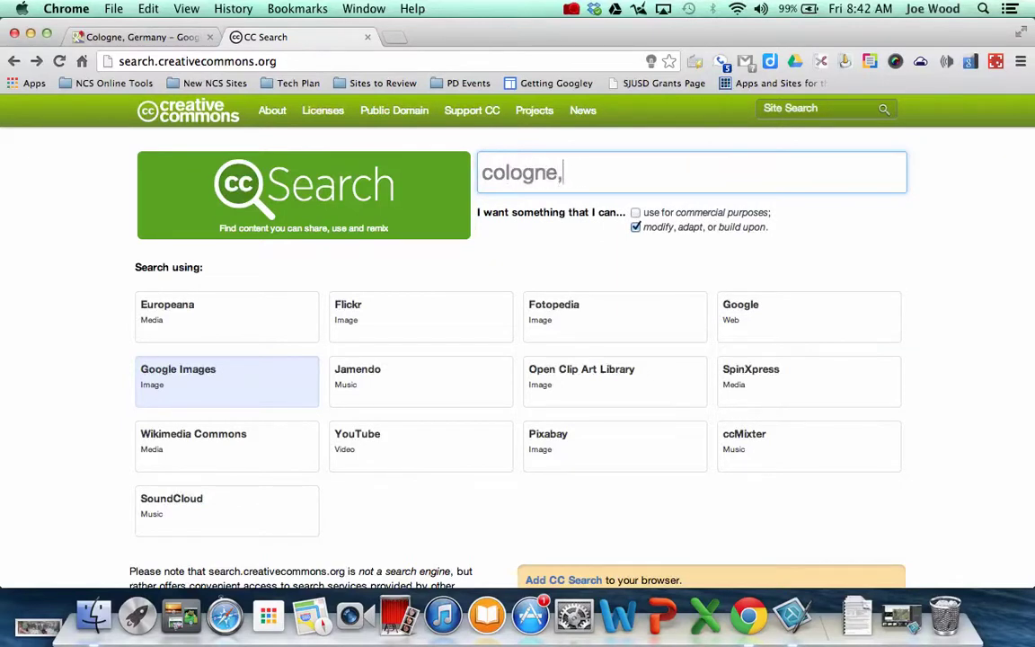
text( germany)
key(Return)
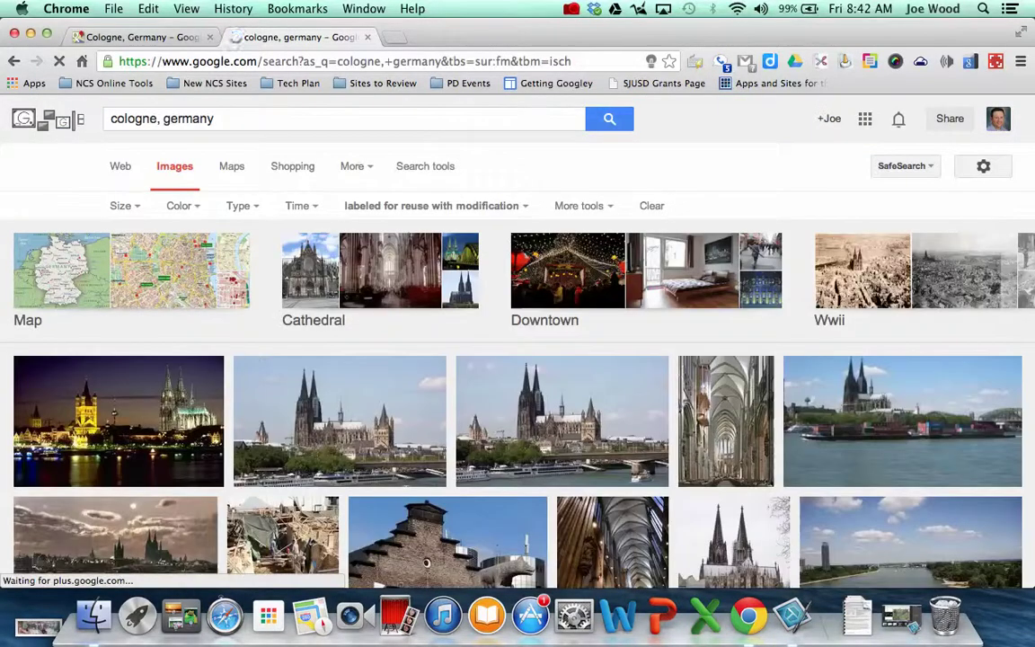
scroll(508, 423, down, 2)
scroll(508, 423, down, 1)
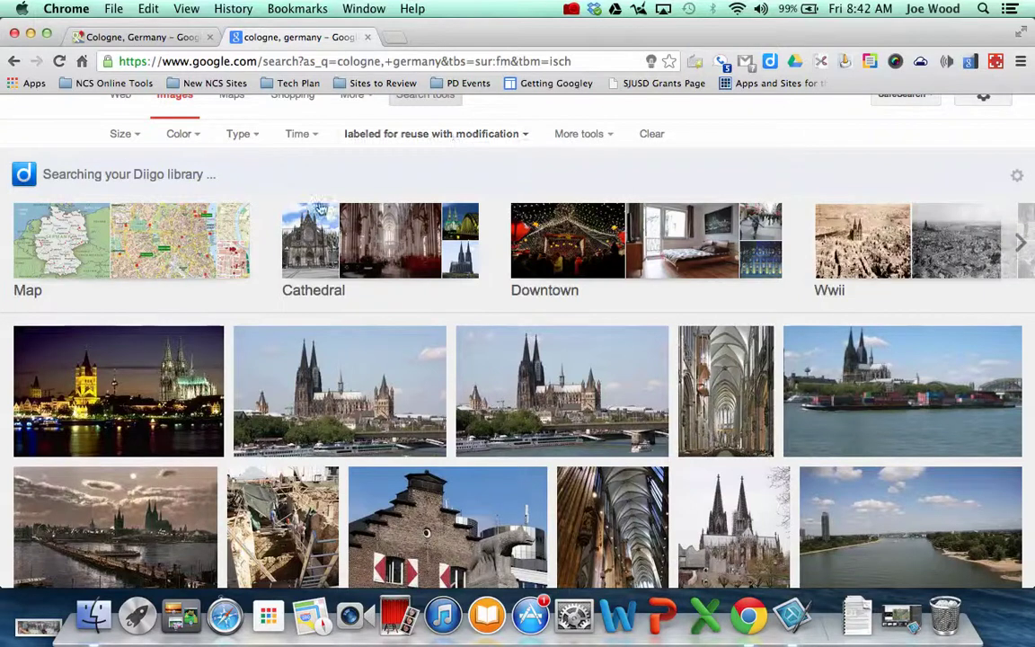
click(141, 387)
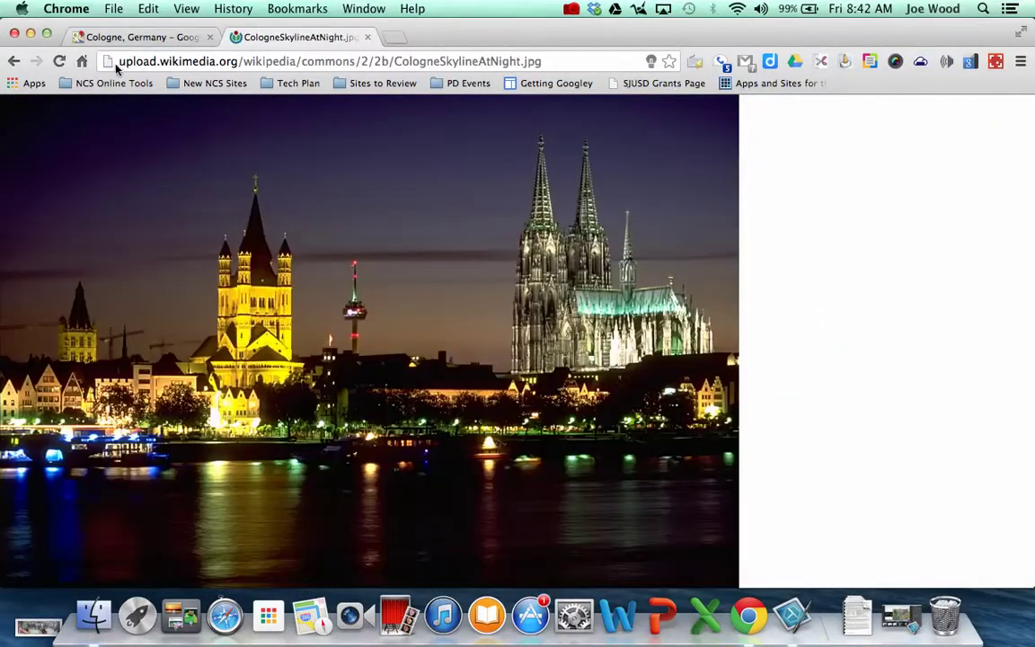
Copy the full-size Cologne skyline photo's web address and return to the ancestor map
click(118, 63)
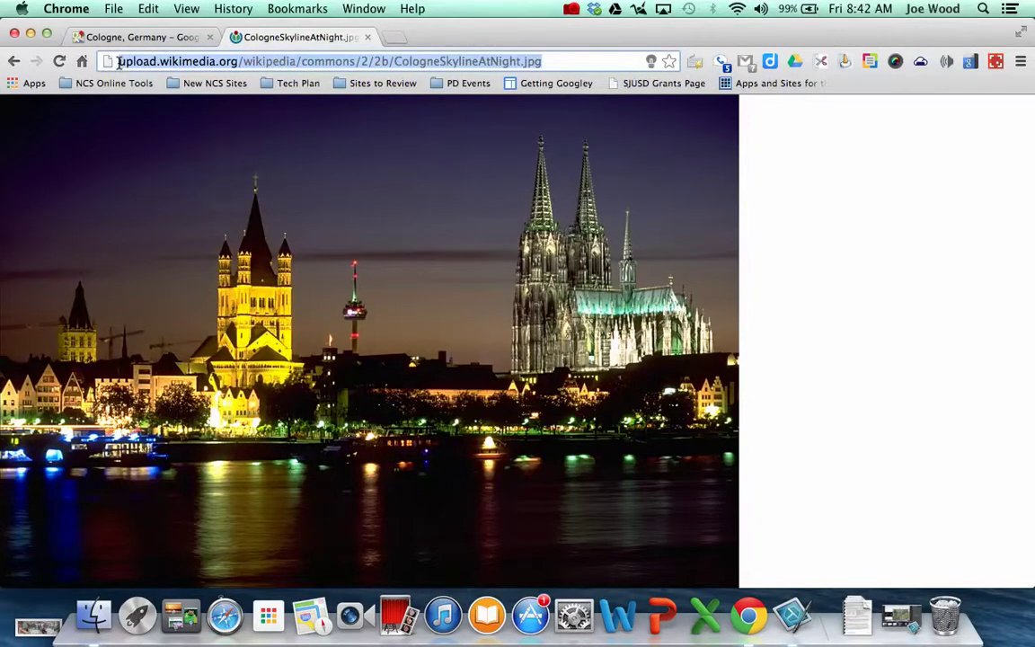
click(148, 8)
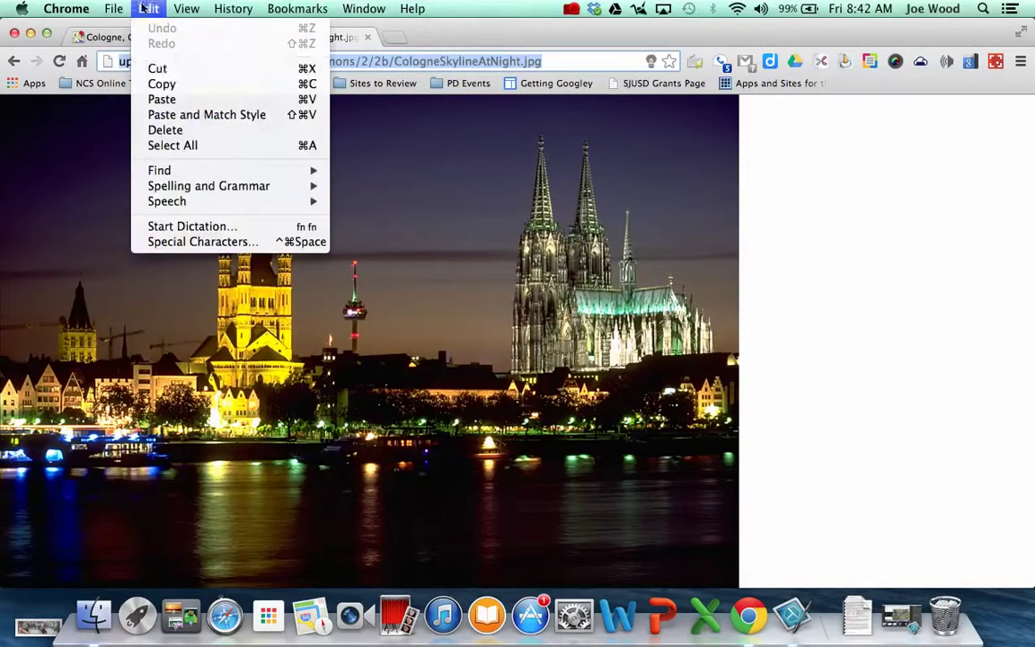
click(157, 83)
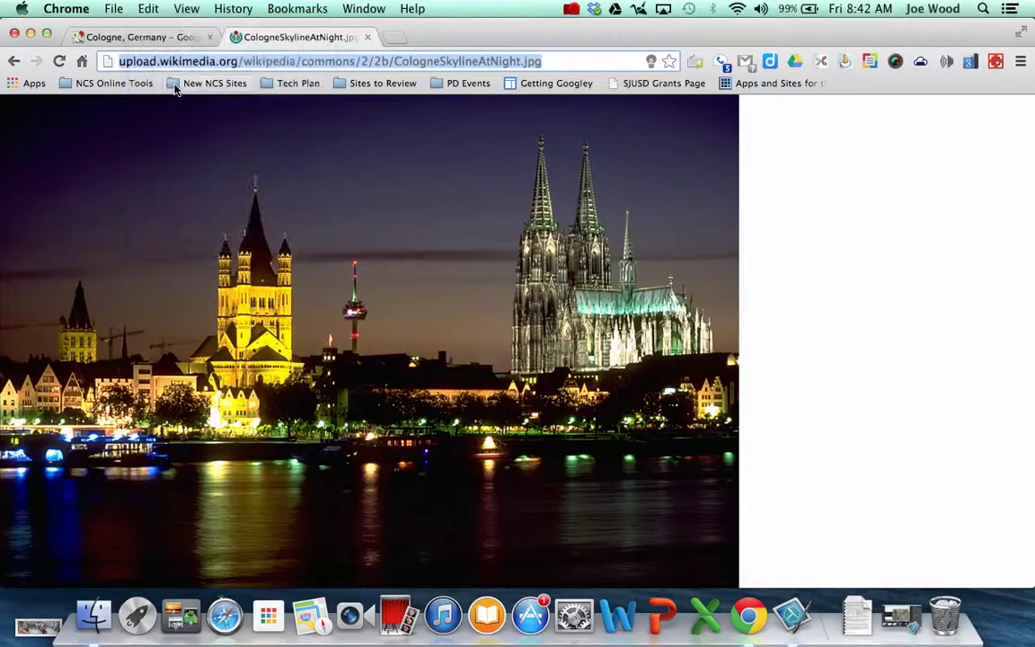
click(144, 37)
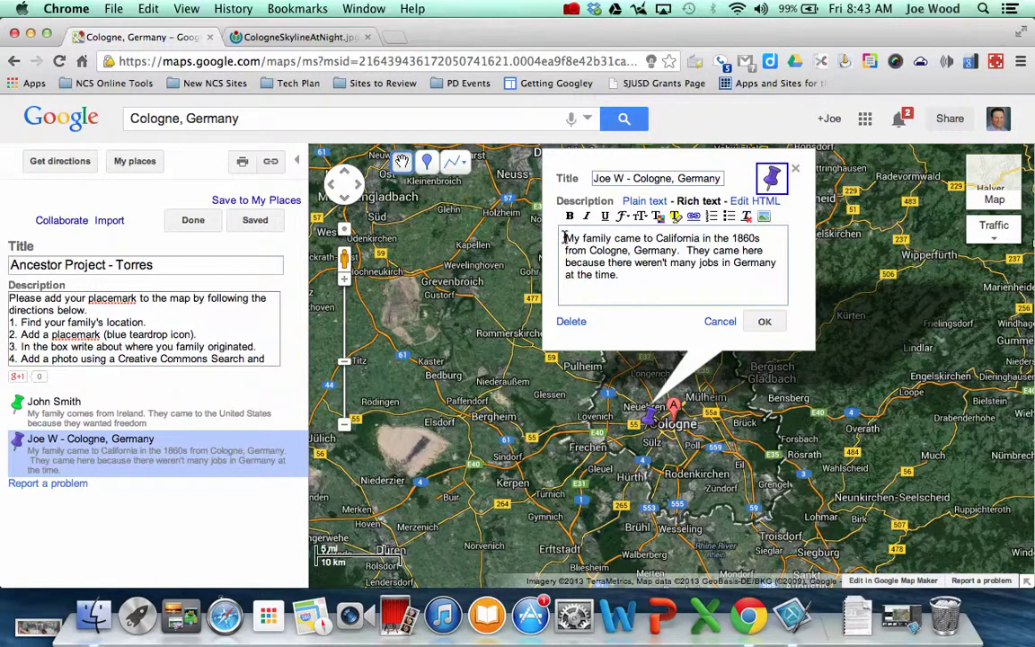
Embed the skyline photo from its copied URL above the story, adding a line after the text
click(564, 238)
key(Return)
key(Return)
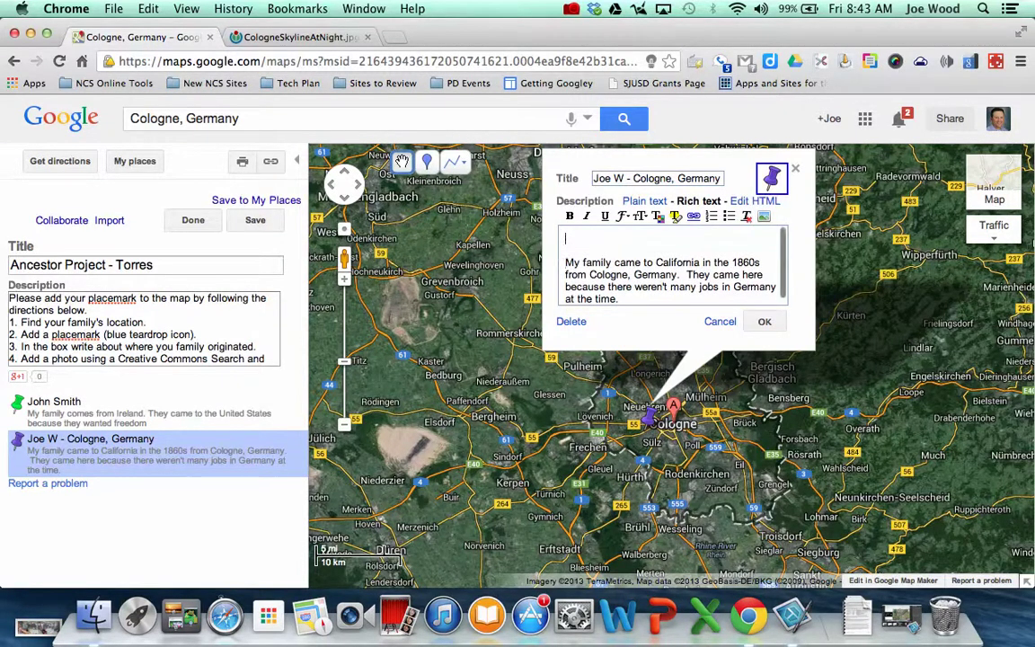
click(766, 219)
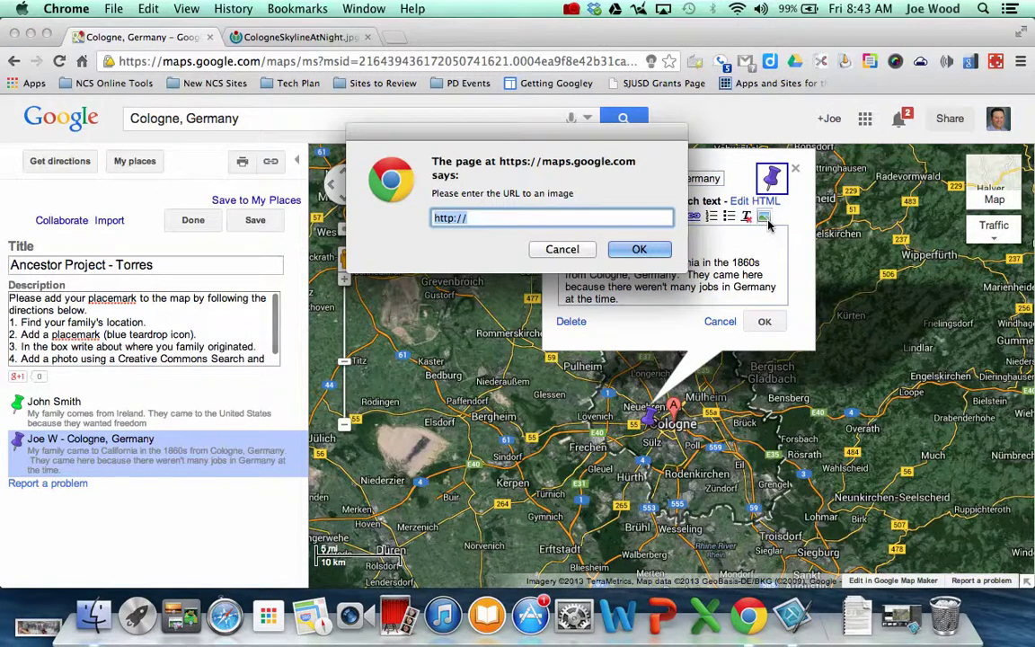
click(149, 9)
click(162, 99)
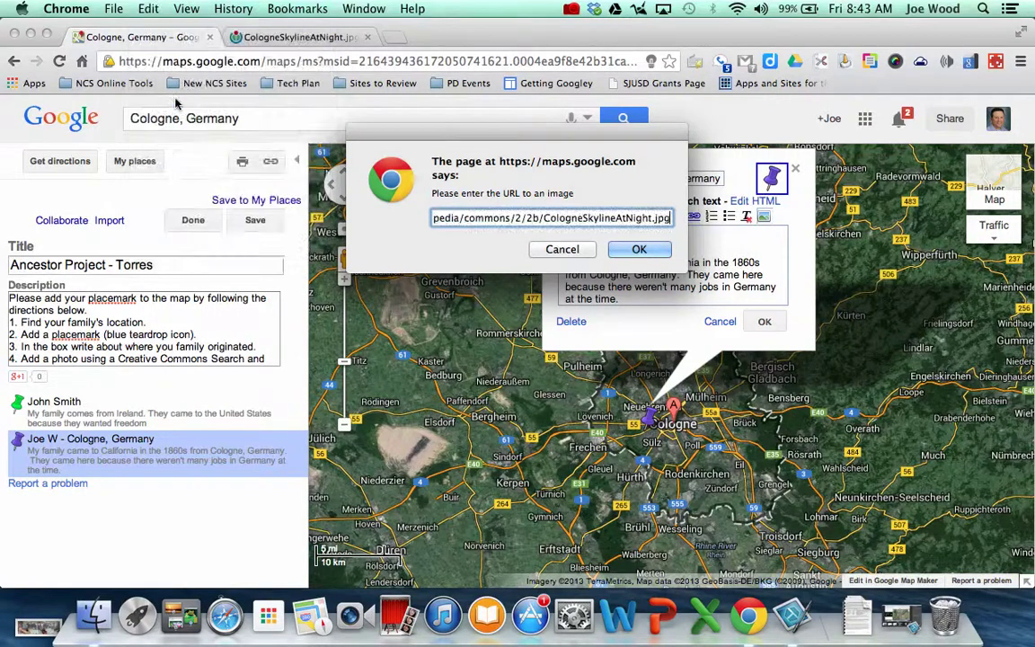
click(638, 250)
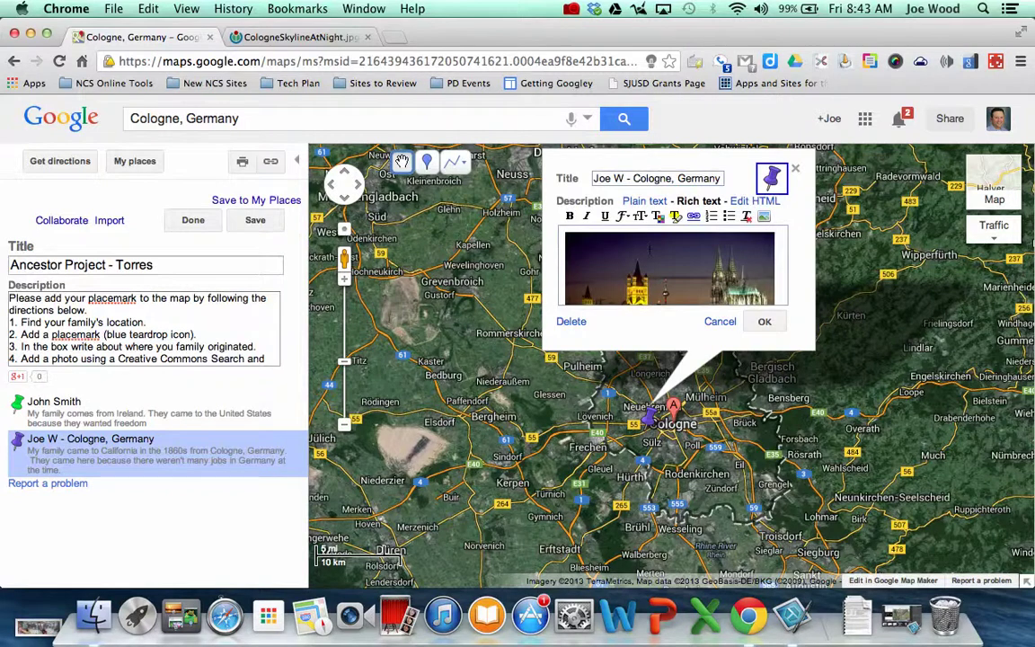
scroll(783, 283, down, 5)
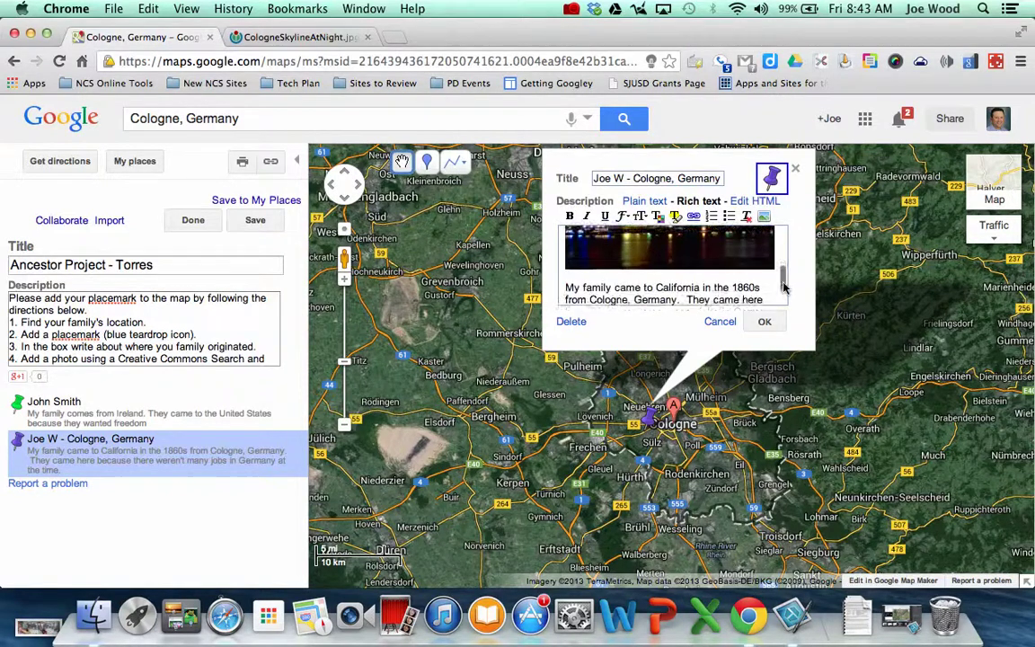
key(Return)
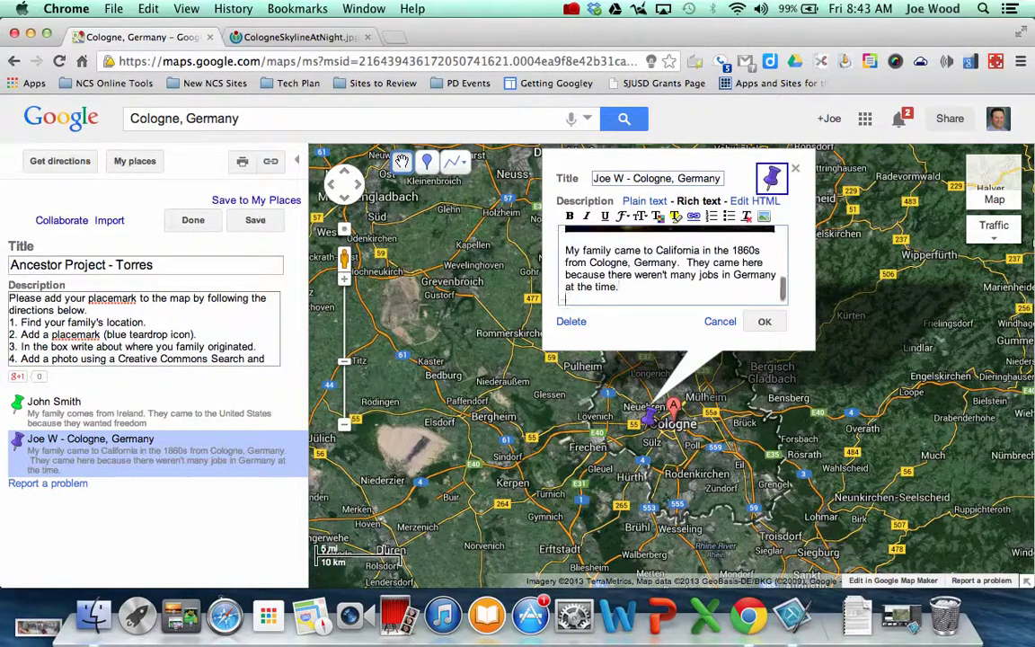
click(294, 37)
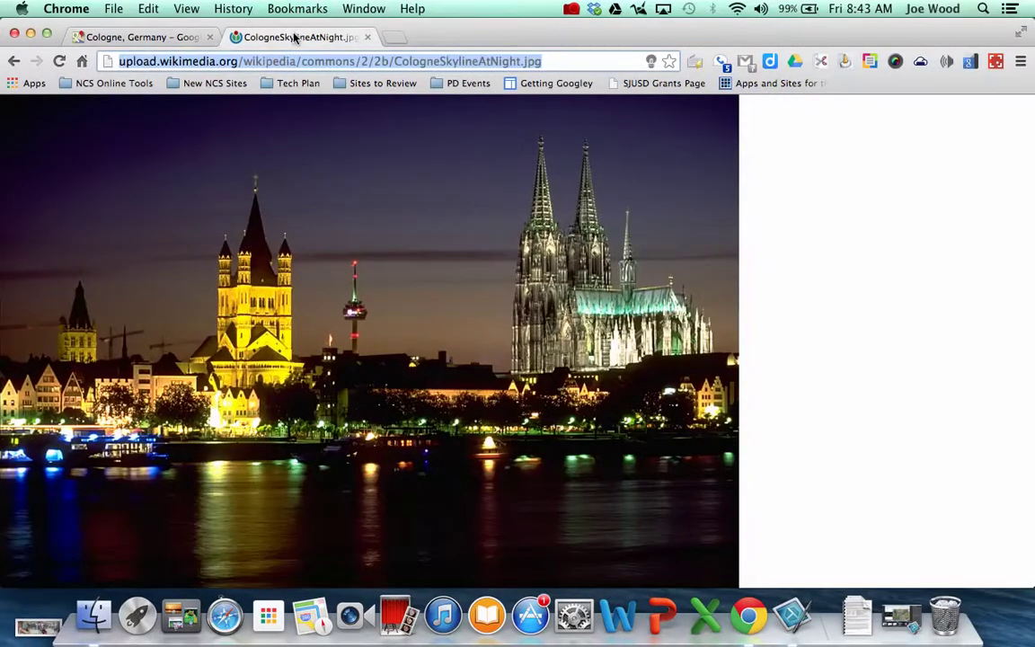
Find the Cologne night skyline photo via the Rhine-Ruhr article and open its file page
click(14, 62)
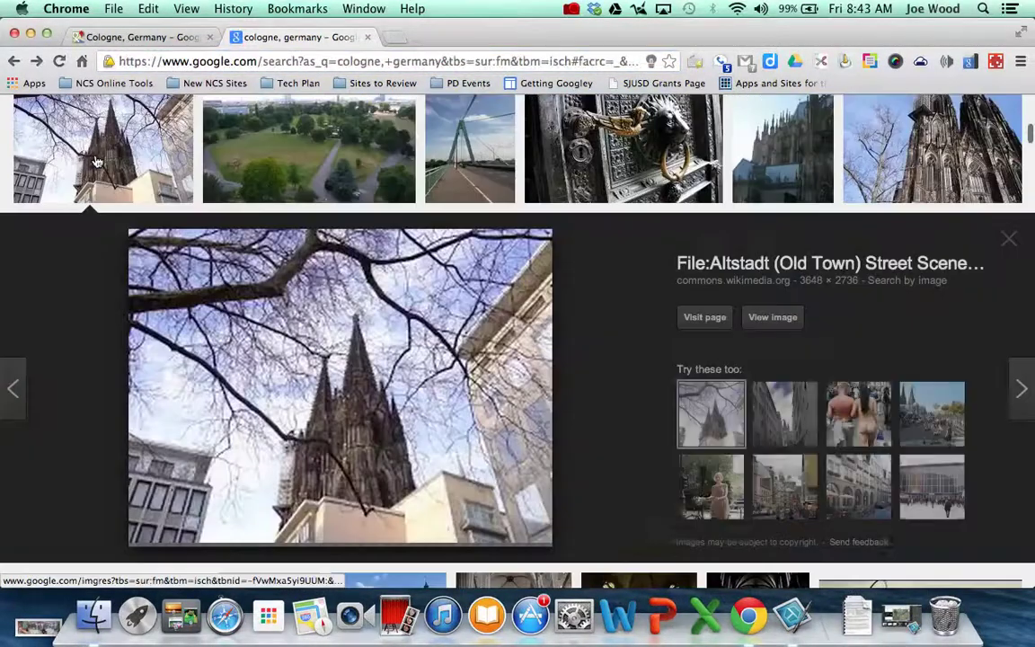
click(97, 161)
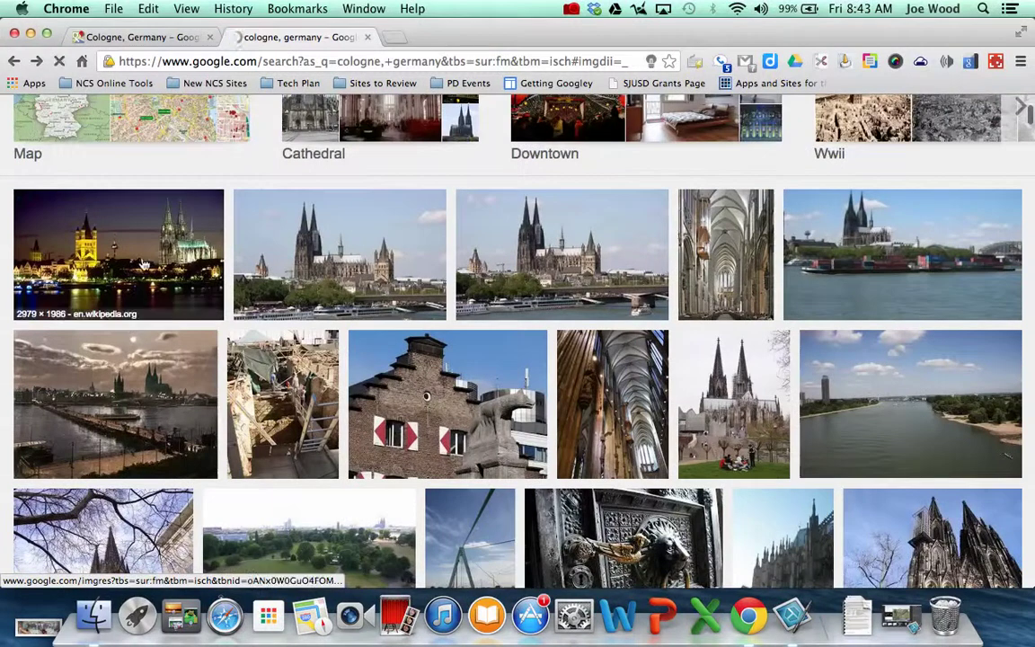
click(144, 263)
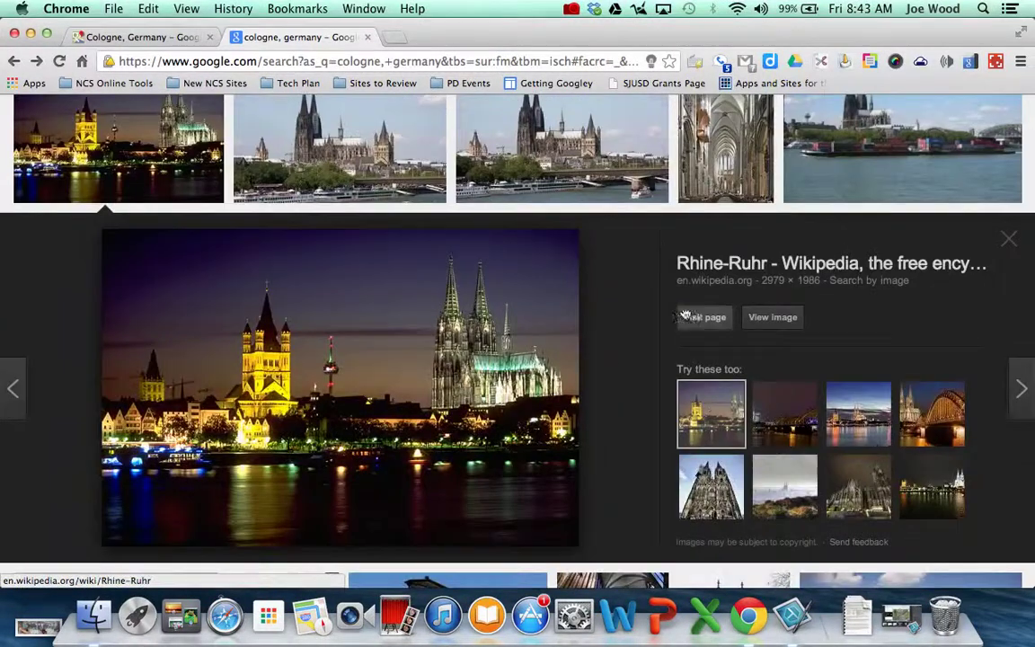
click(690, 316)
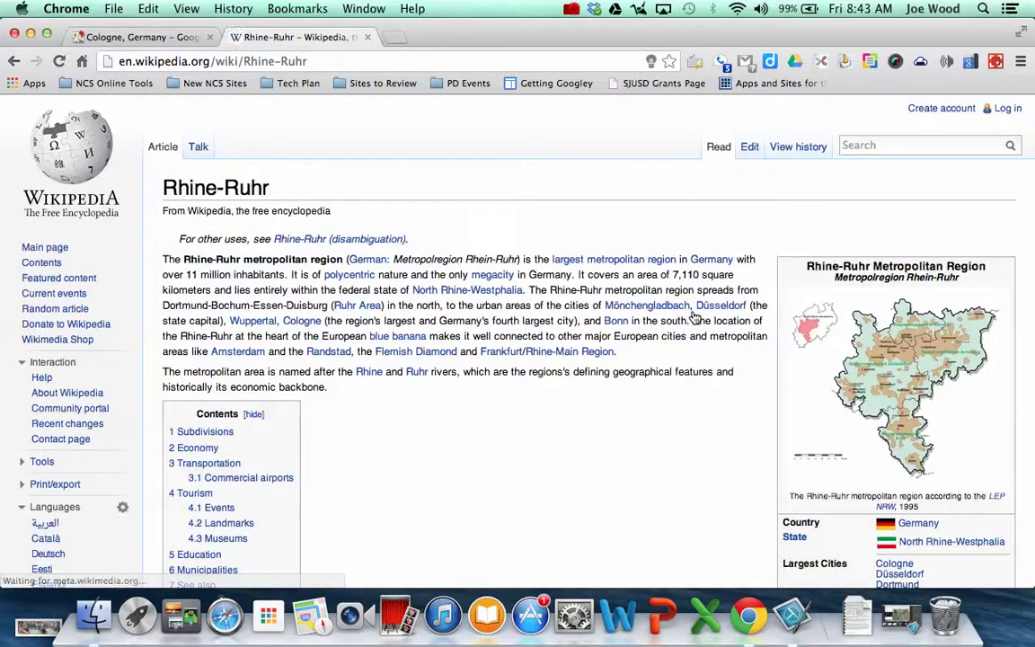
scroll(645, 472, down, 10)
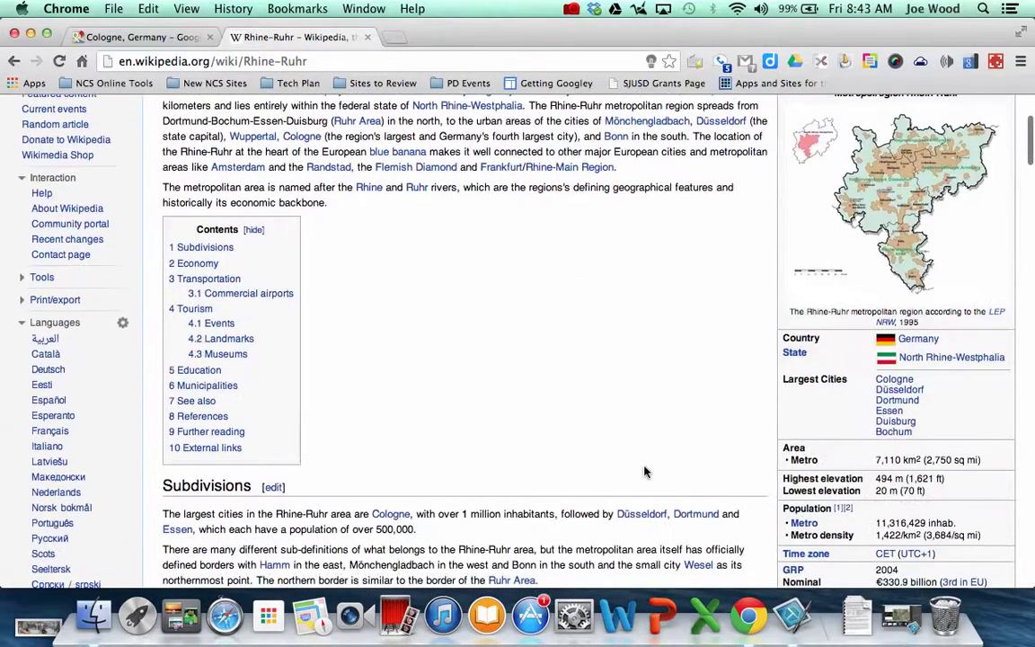
scroll(644, 471, down, 2)
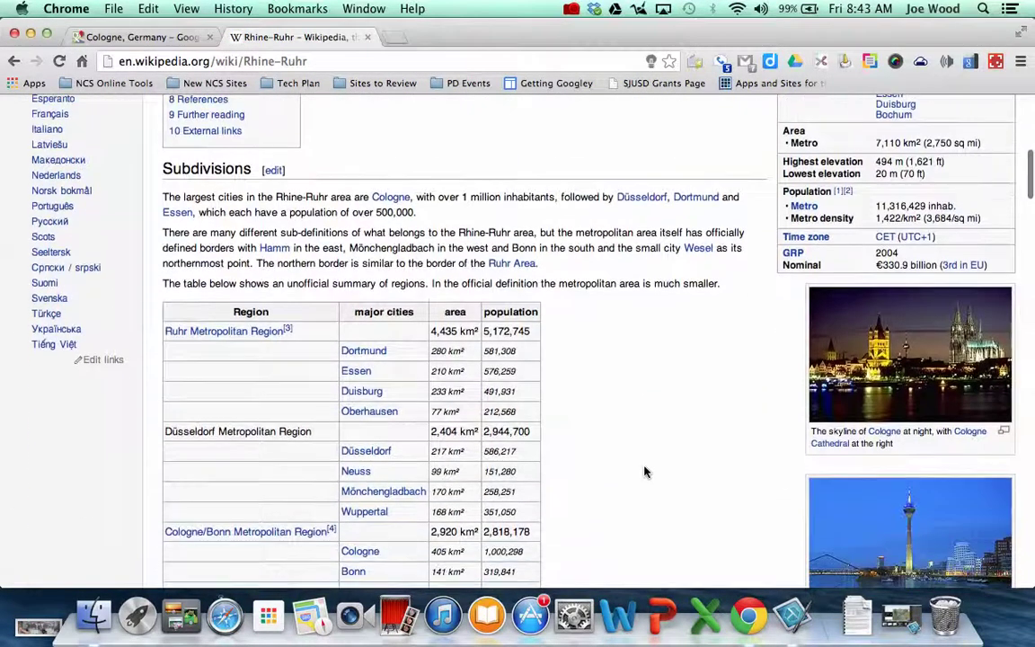
click(910, 377)
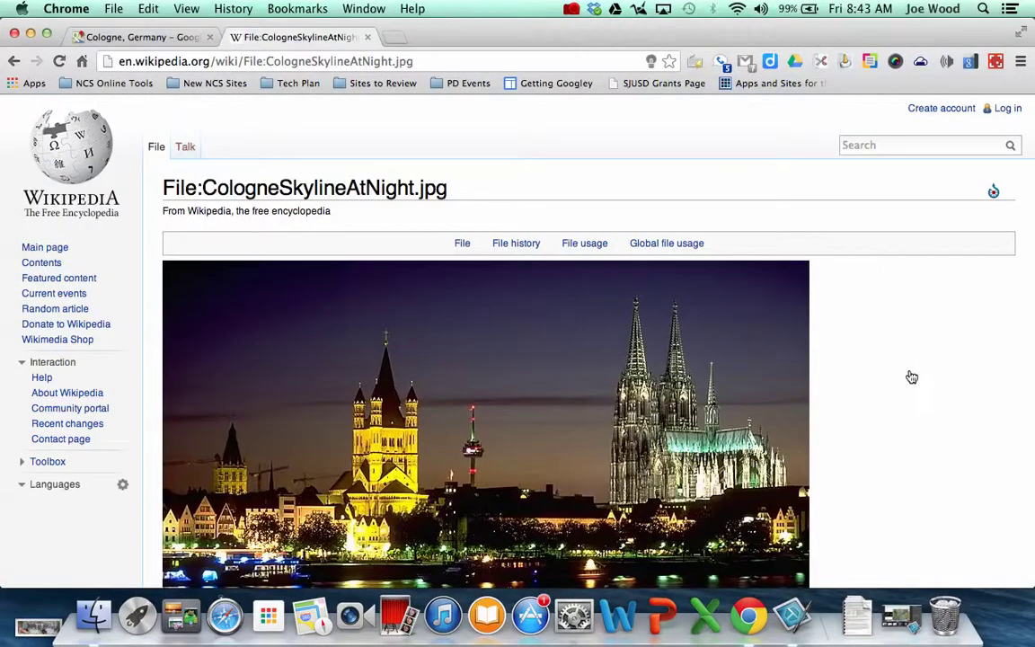
Copy the photo description 'Skyline of Cologne at night' and return to the Cologne map
scroll(943, 462, down, 3)
scroll(943, 462, down, 3)
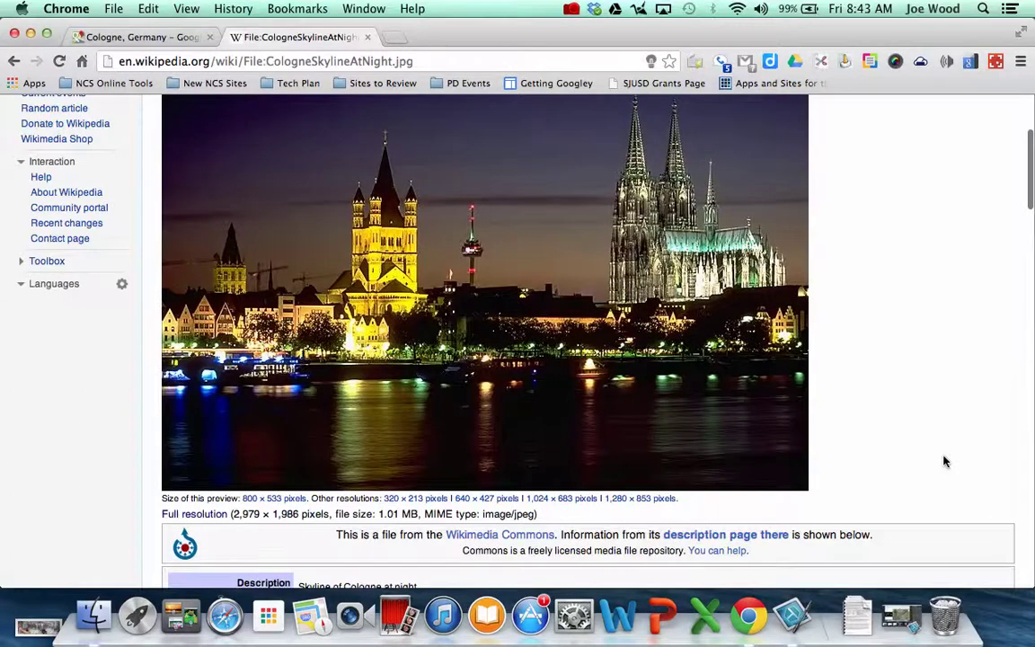
scroll(944, 462, down, 3)
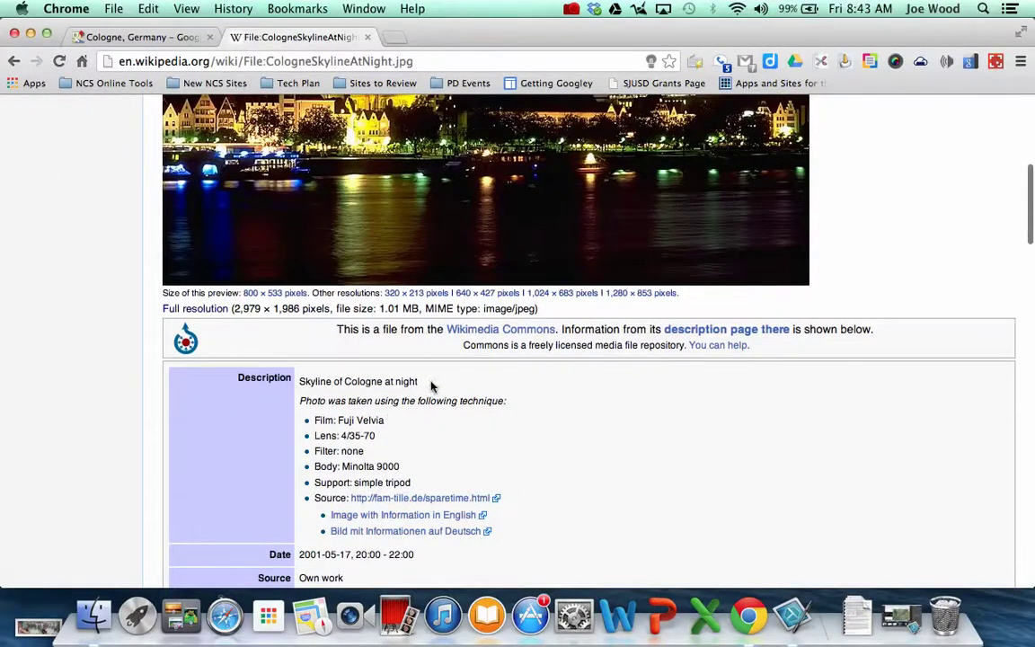
drag(419, 382, 299, 381)
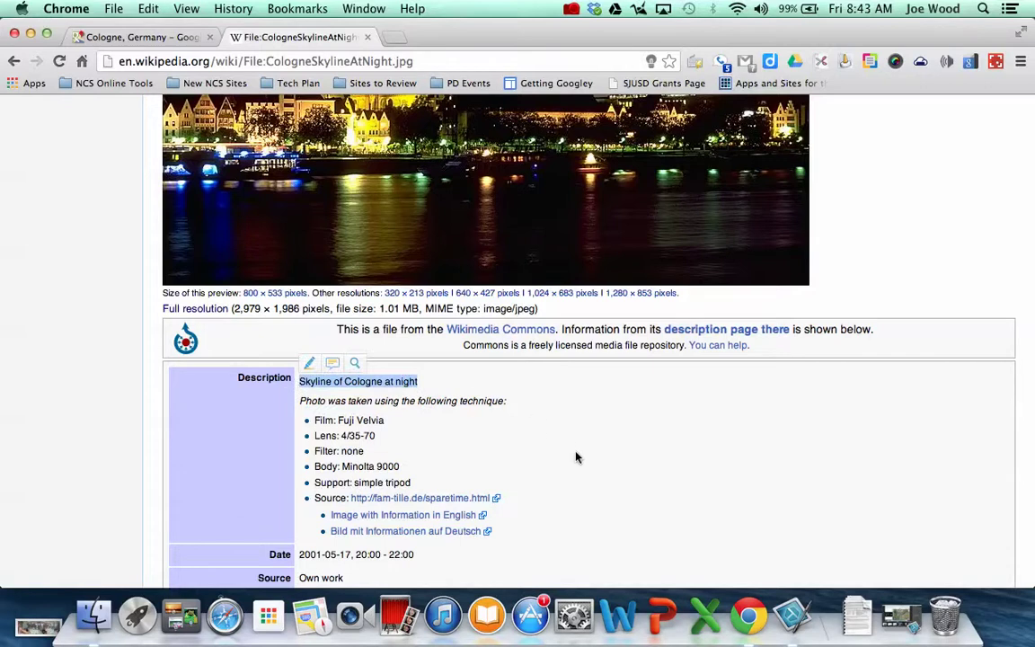
scroll(576, 458, down, 3)
scroll(576, 458, down, 2)
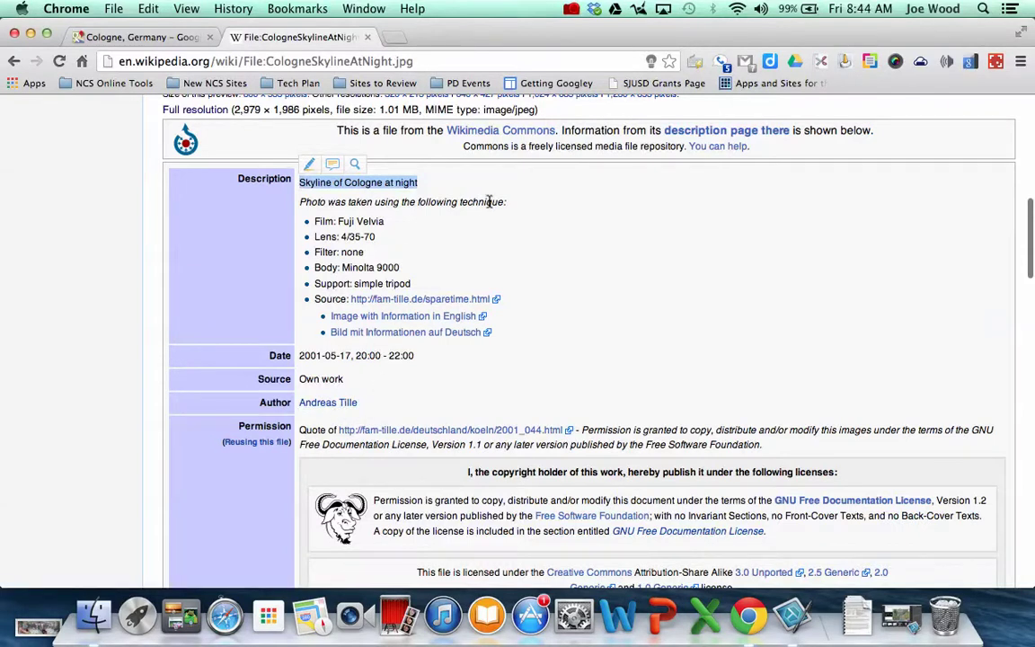
click(422, 184)
drag(413, 184, 299, 183)
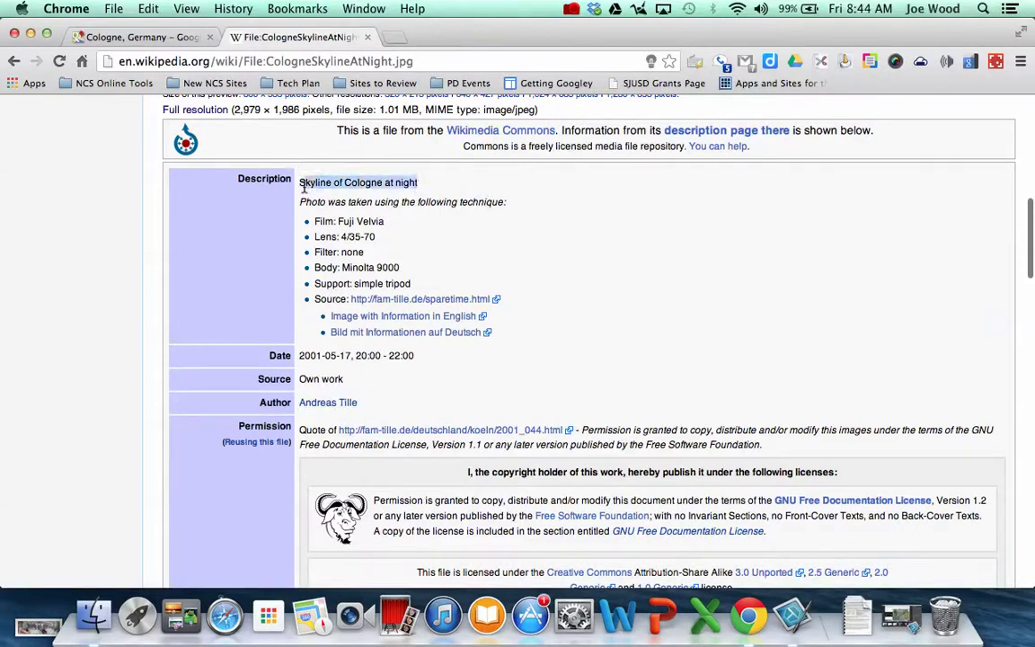
click(149, 11)
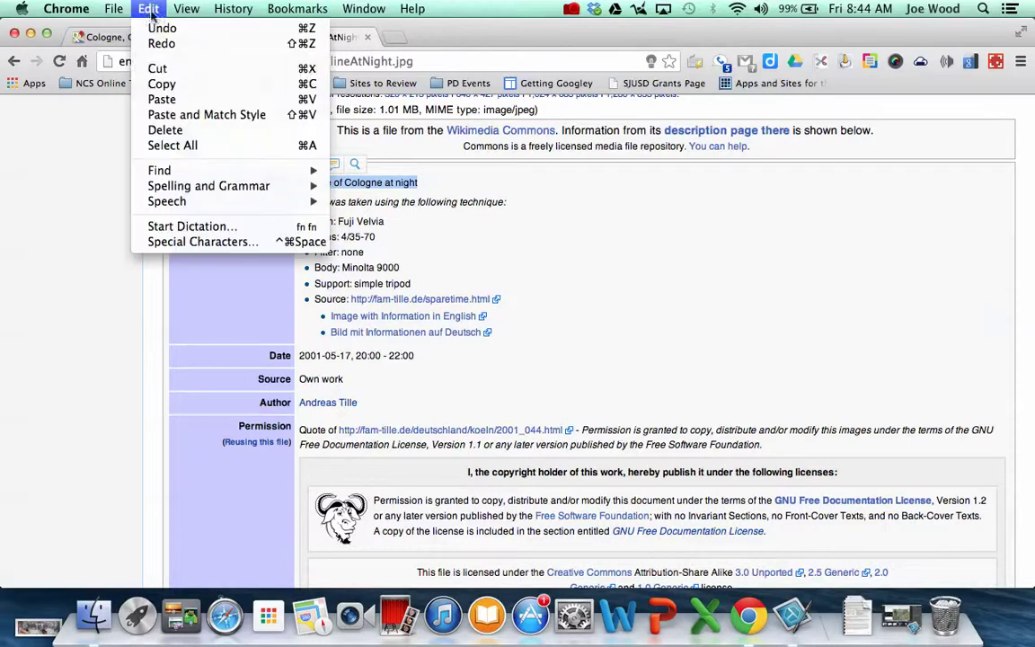
click(162, 84)
click(139, 37)
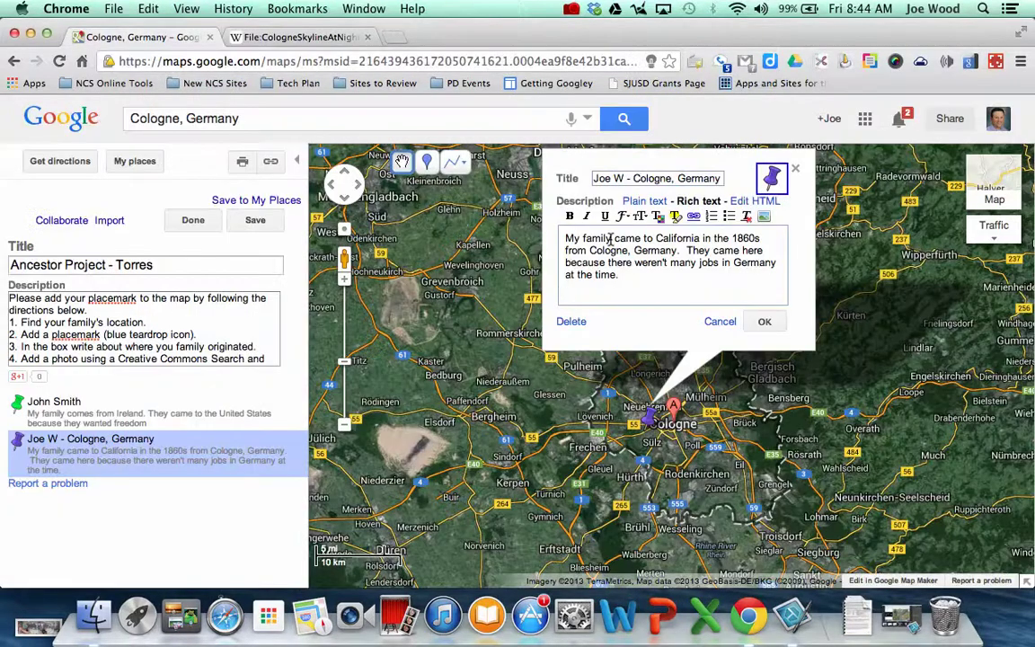
Add the credit line 'Photo: Skyline of Cologne at night by' plus the photographer's name
text(Photo:)
key(super+v)
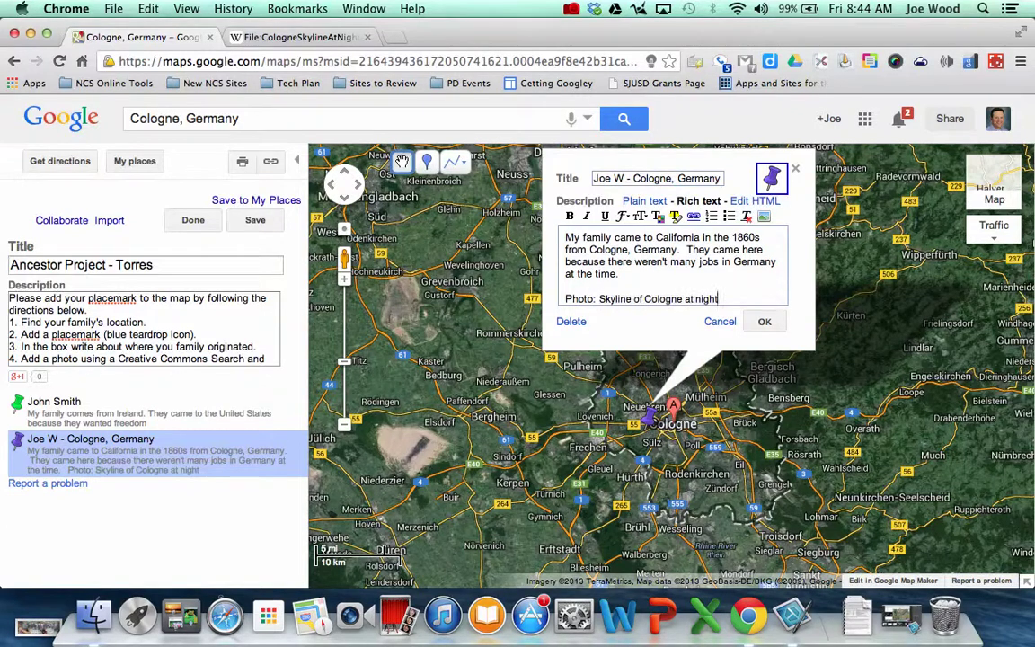
click(301, 36)
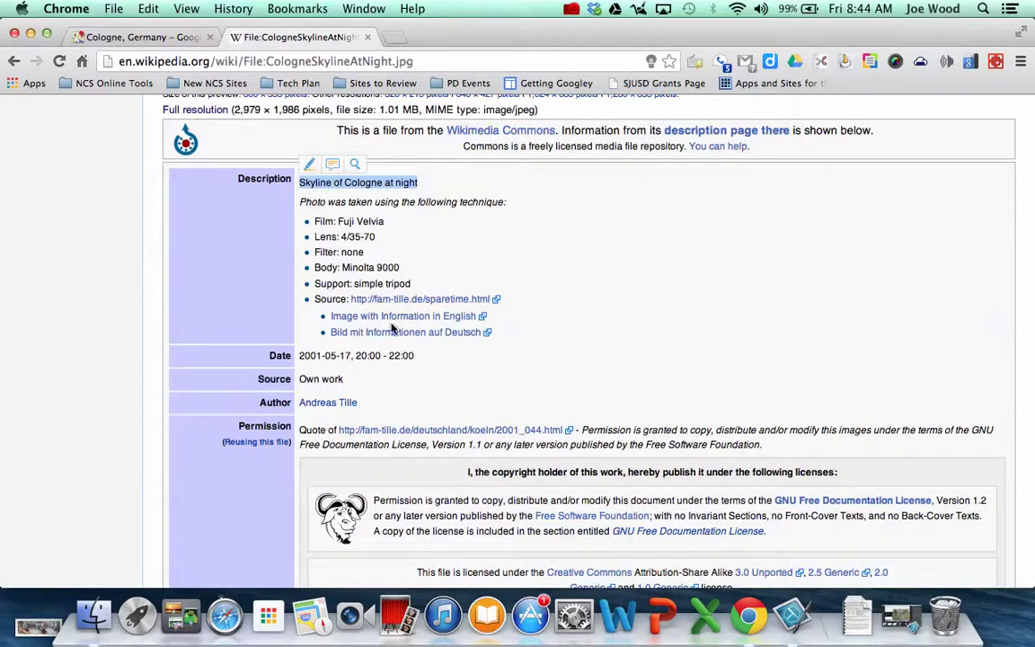
click(170, 41)
text(by Andr)
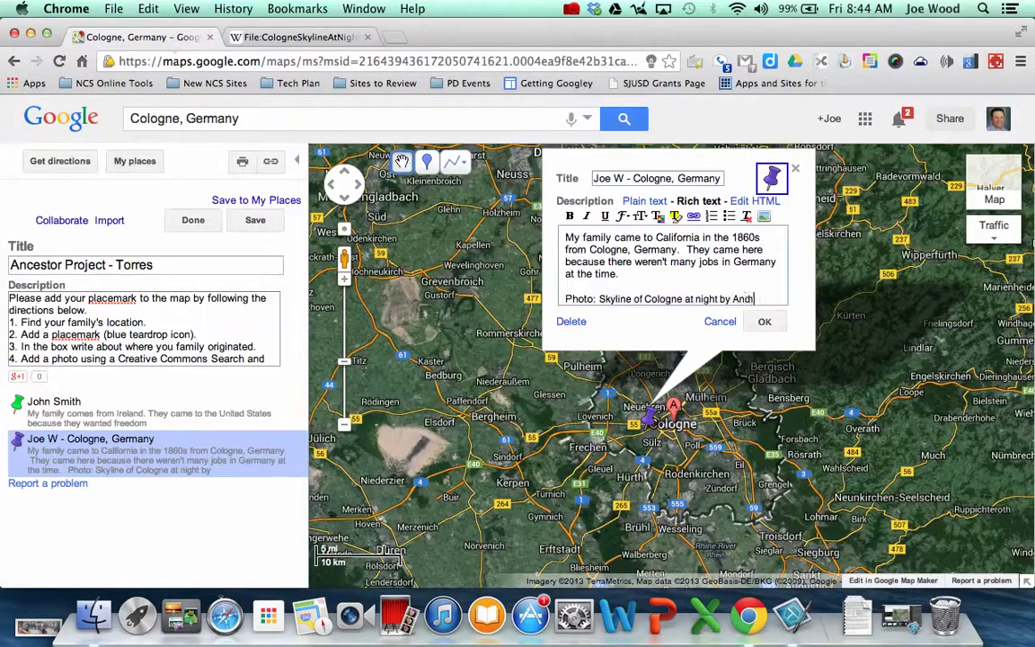
text(es Tille)
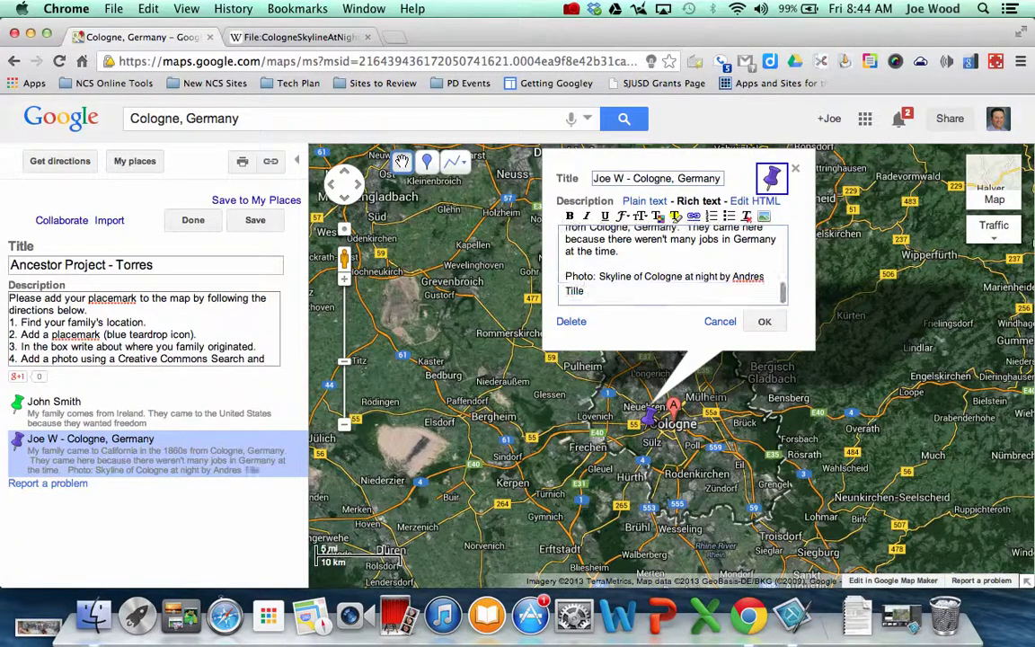
click(238, 44)
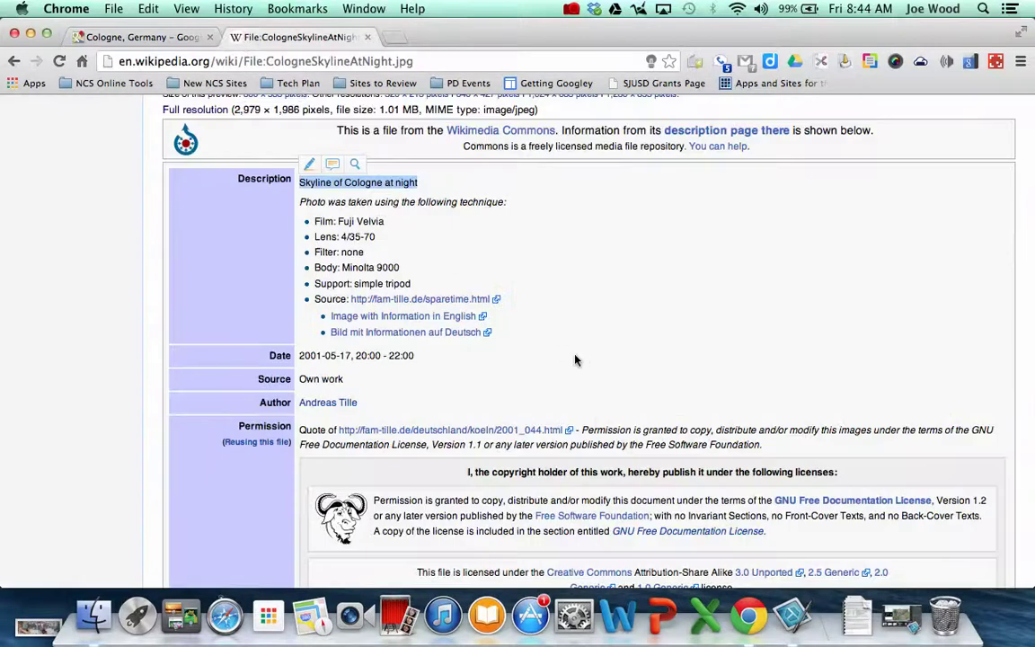
Copy the web address of the CologneSkylineAtNight.jpg Wikipedia file page
scroll(582, 362, up, 10)
scroll(582, 362, down, 1)
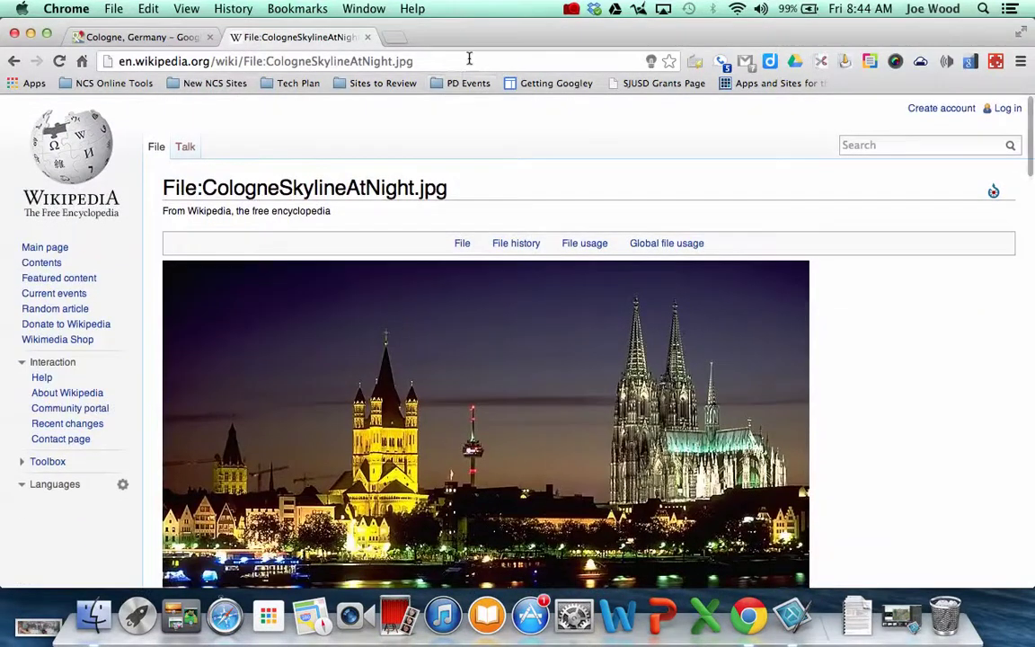
click(469, 60)
key(super+c)
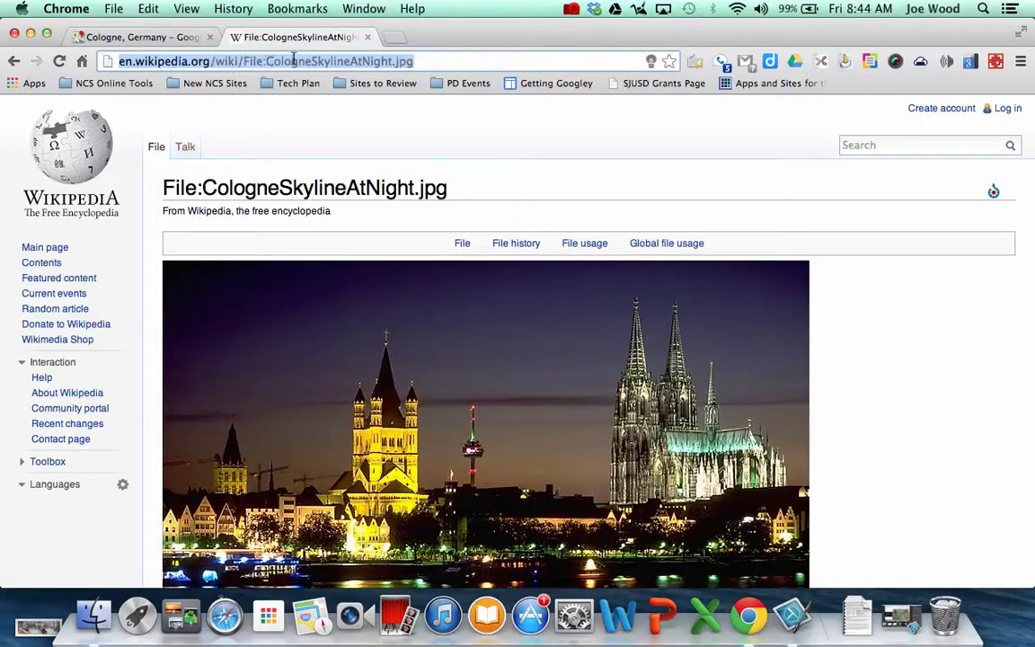
click(148, 8)
click(166, 84)
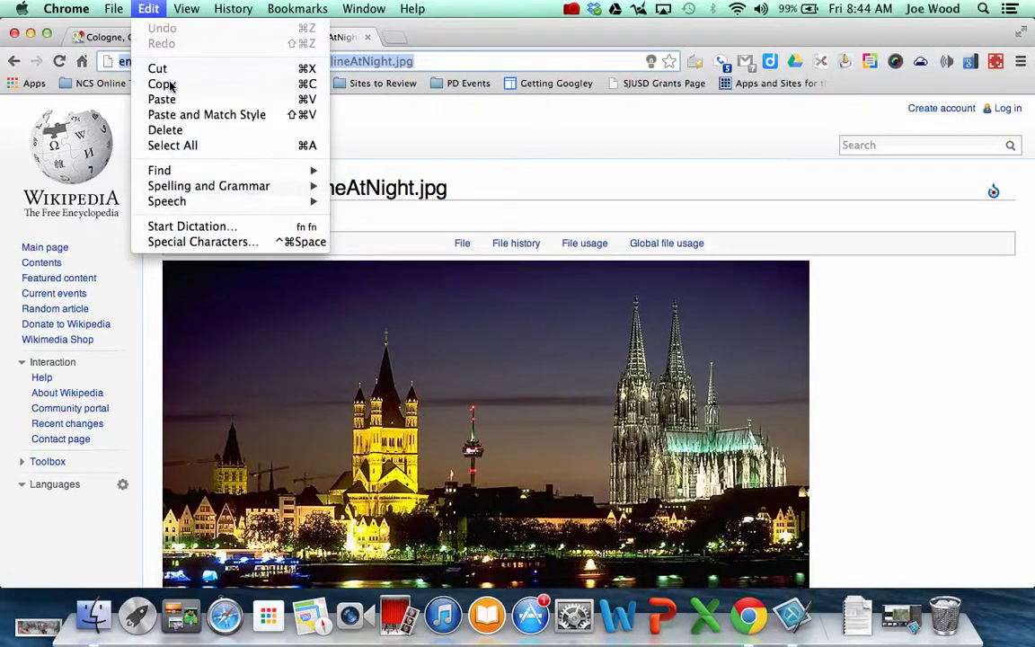
Link the Cologne placemark's photo credit to the copied Wikipedia address and finish editing
click(140, 37)
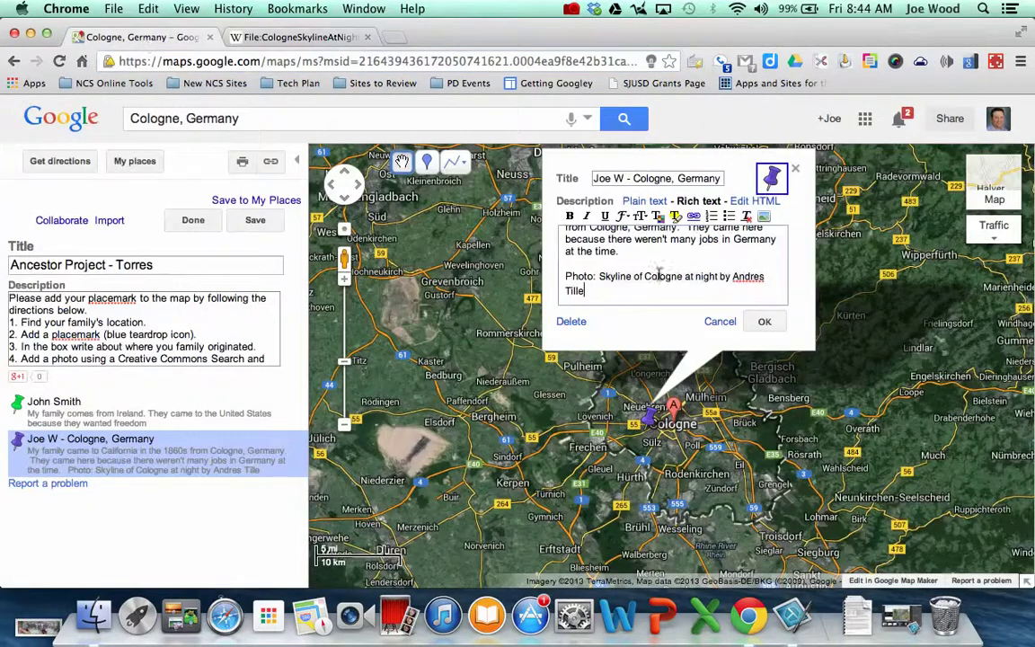
drag(600, 279, 735, 284)
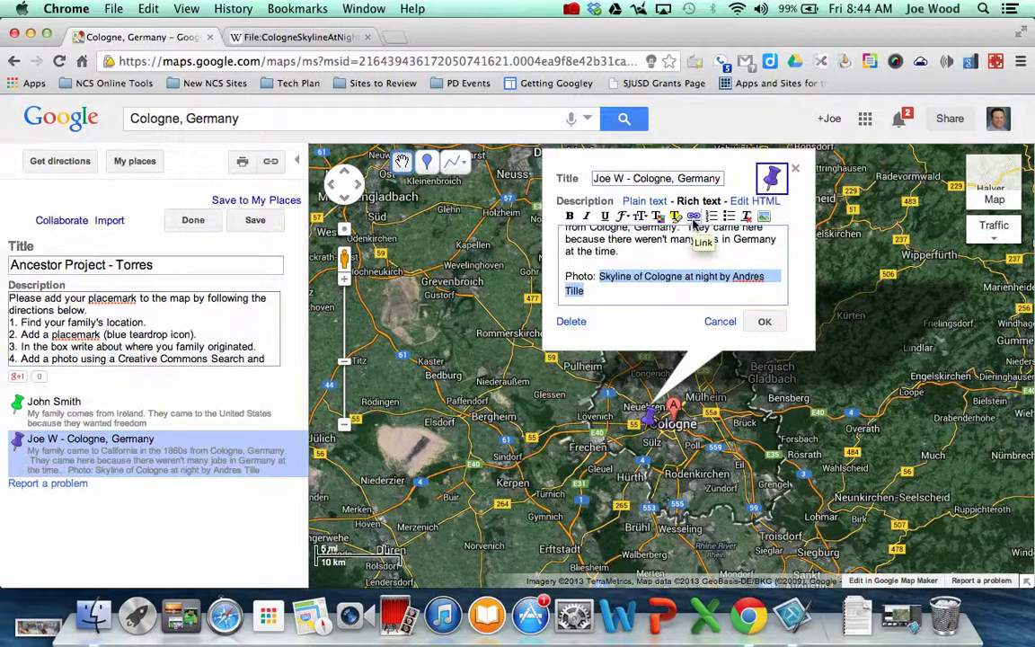
click(693, 218)
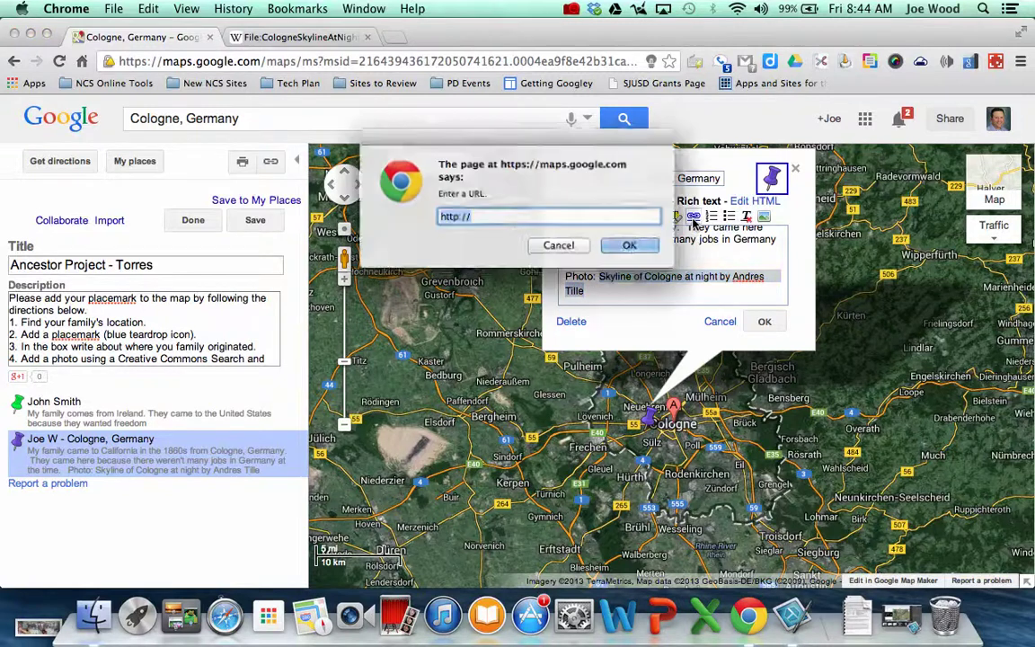
click(139, 8)
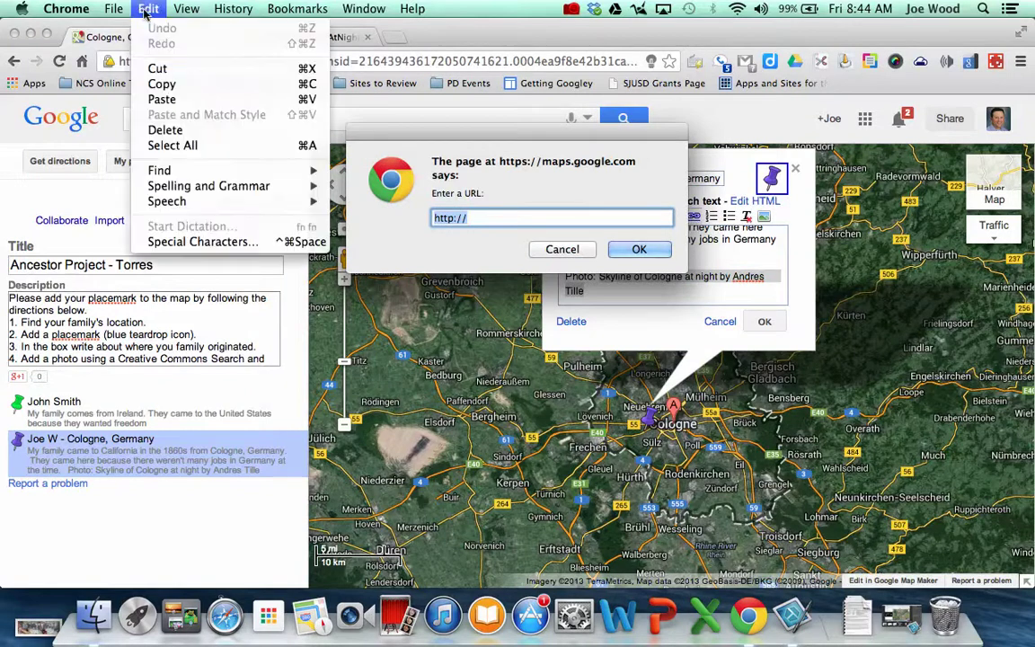
click(202, 100)
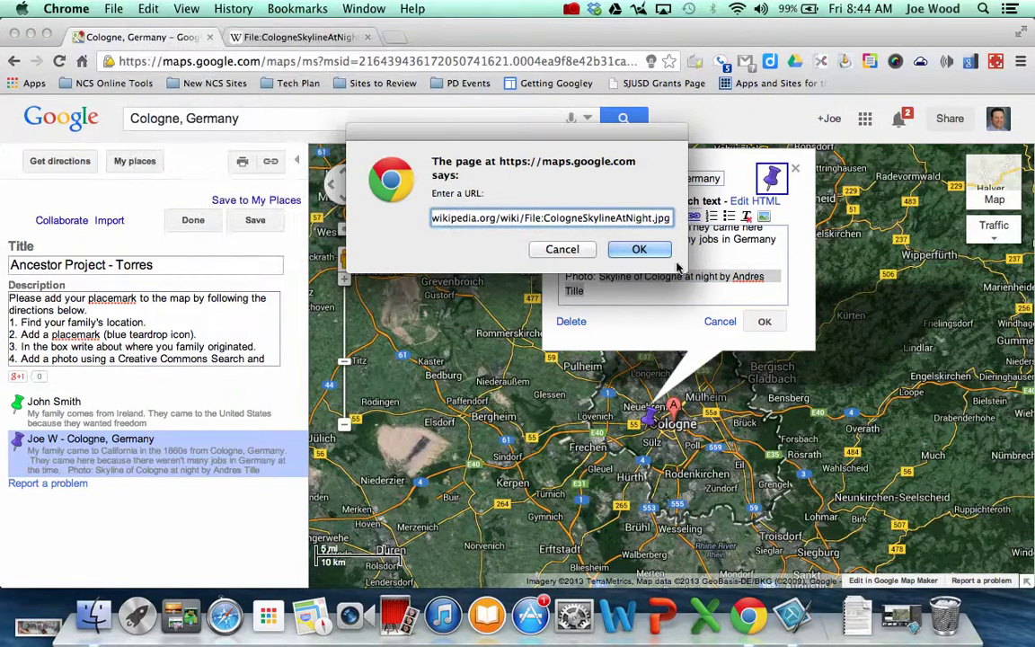
click(639, 252)
click(639, 252)
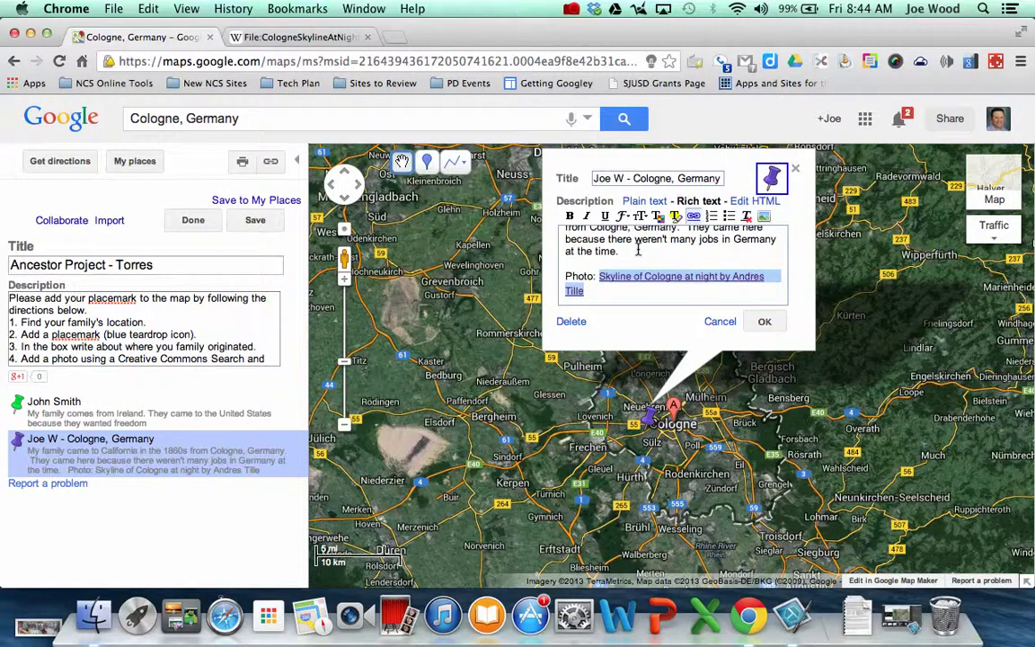
click(764, 322)
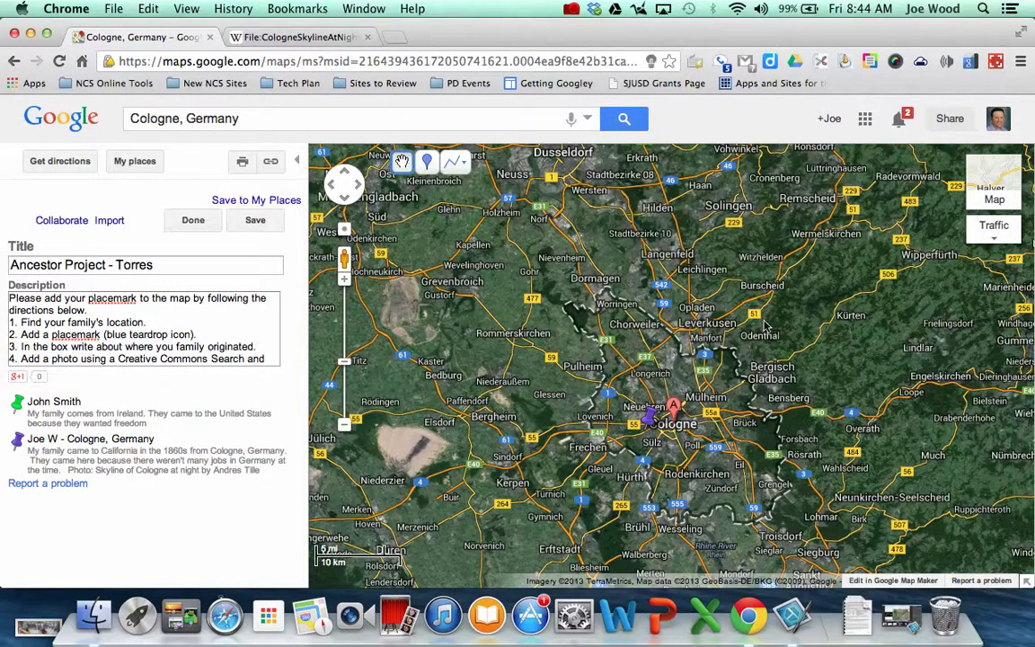
Save the map, then test the purple Cologne placemark's photo credit link
click(255, 220)
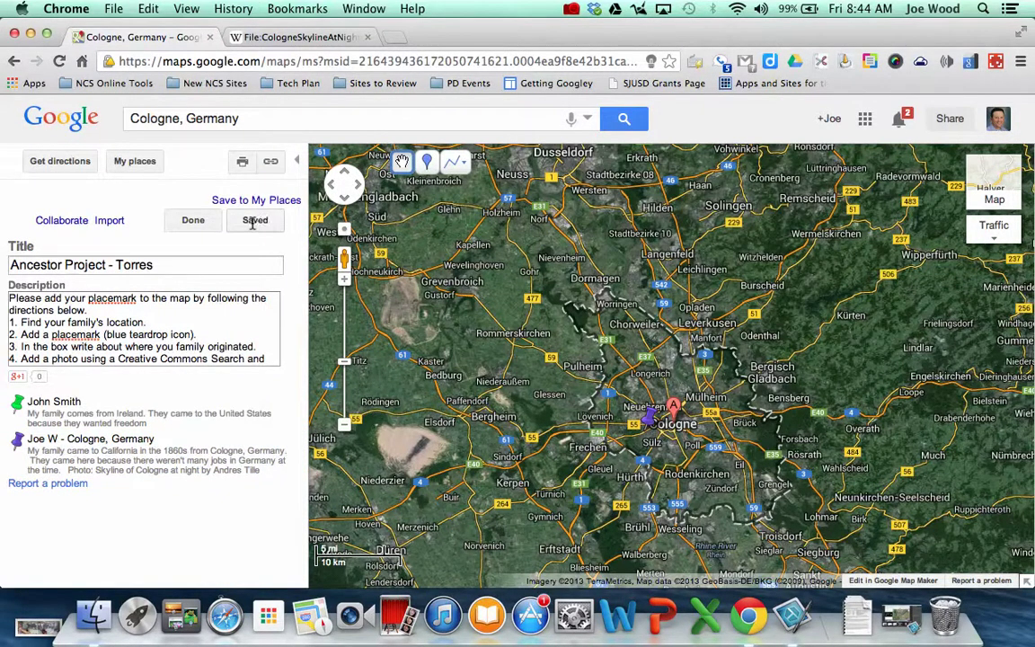
click(193, 220)
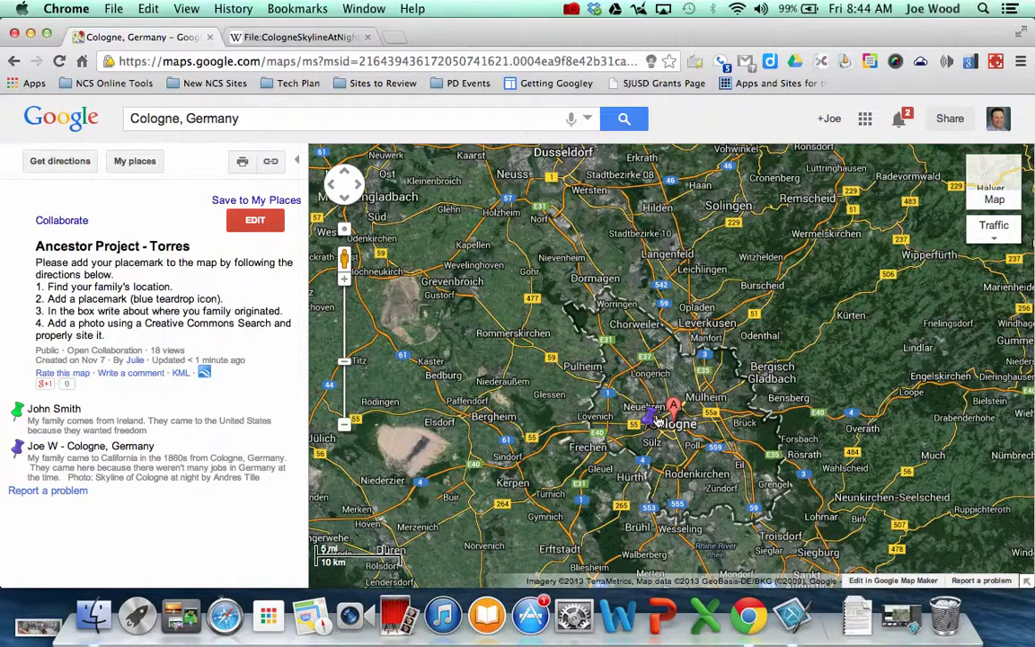
click(647, 423)
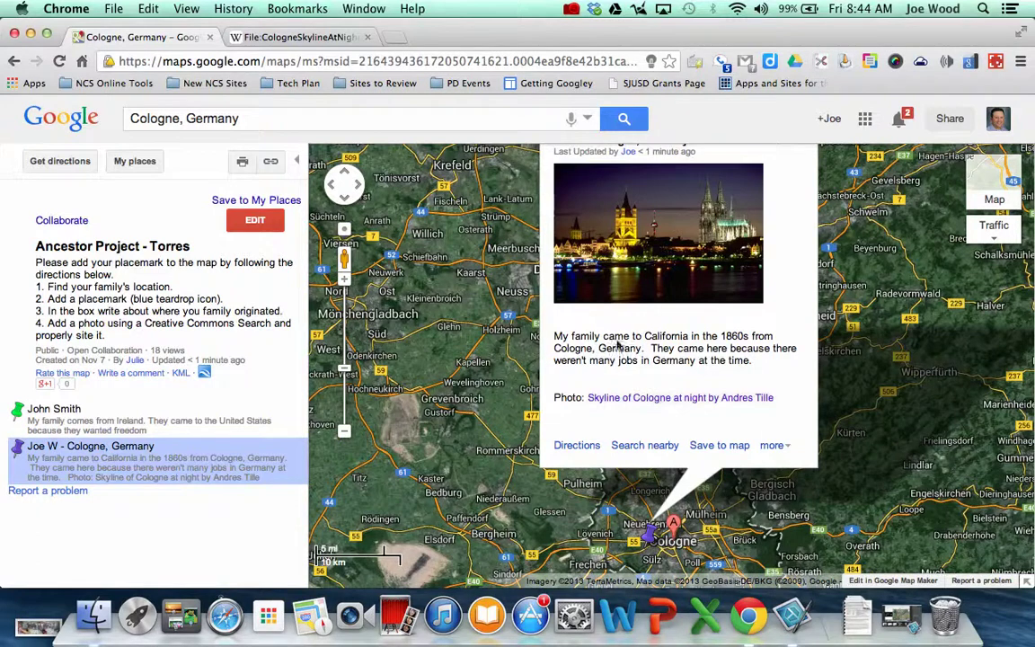
click(695, 397)
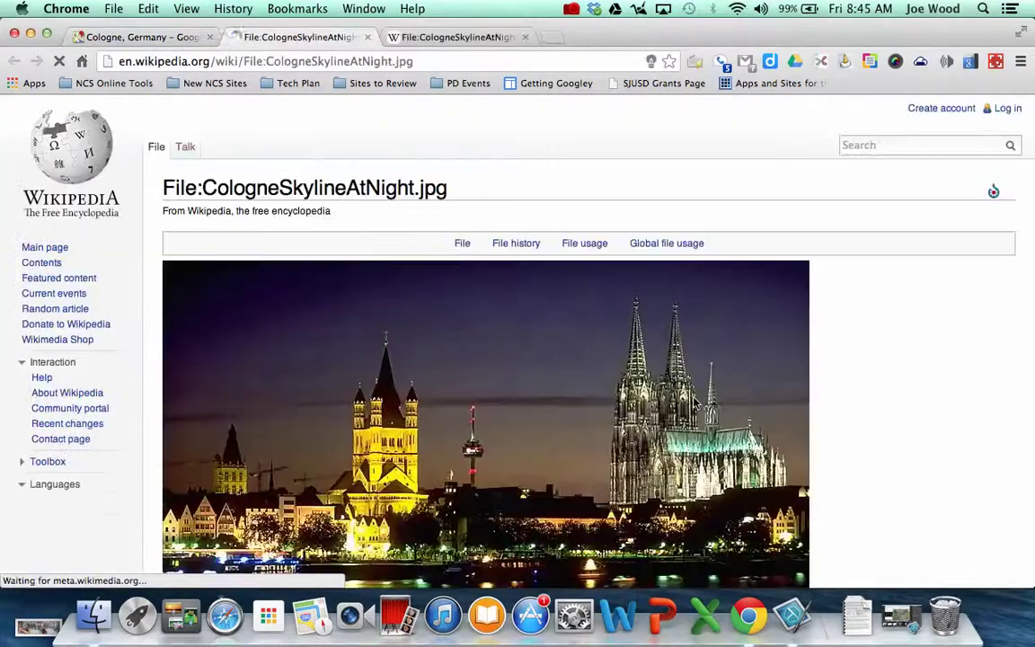